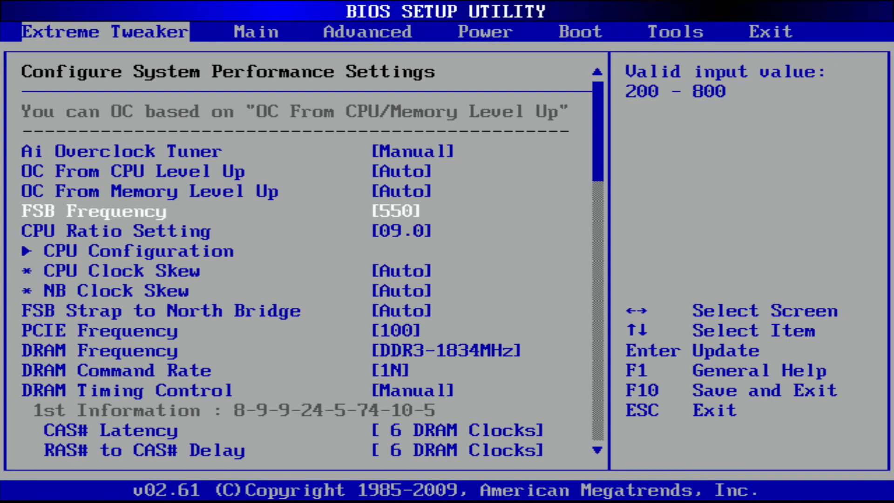
Step: Examine the available DRAM Frequency options and keep DDR3-1834MHz selected
key("Down")
key("Down")
key("Down")
key("Down")
key("Down")
key("Down")
key("Down")
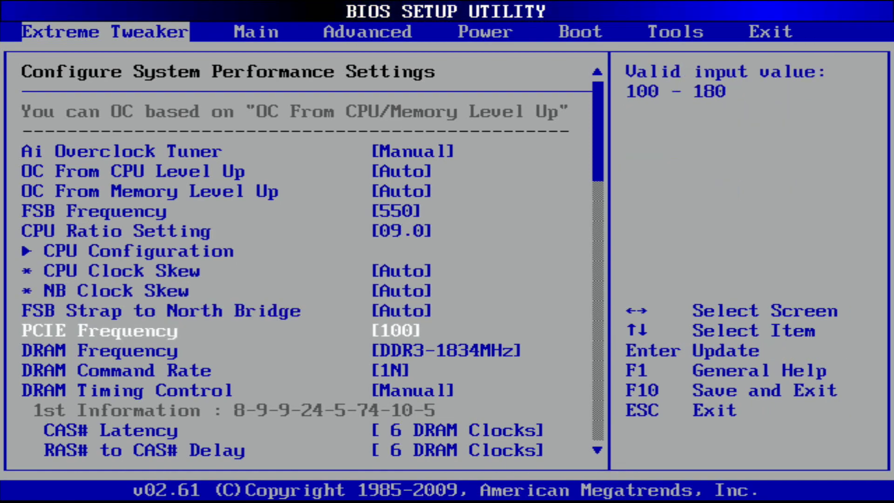
key("Return")
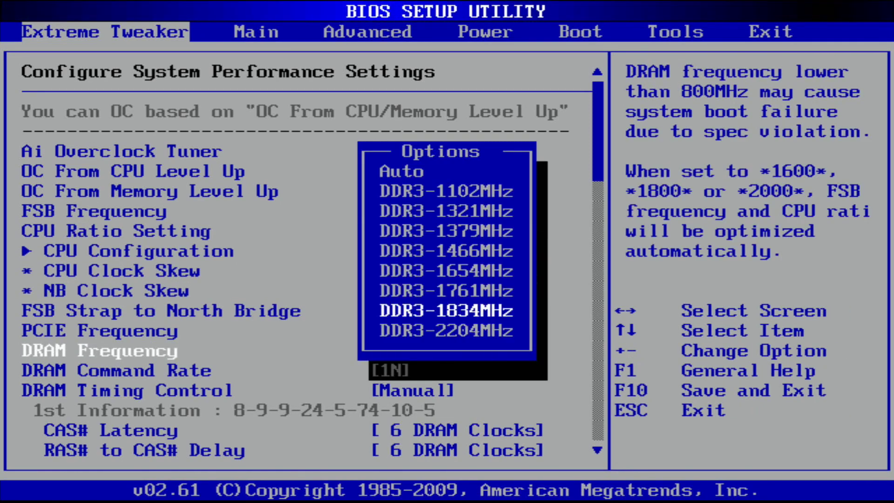
key("Down")
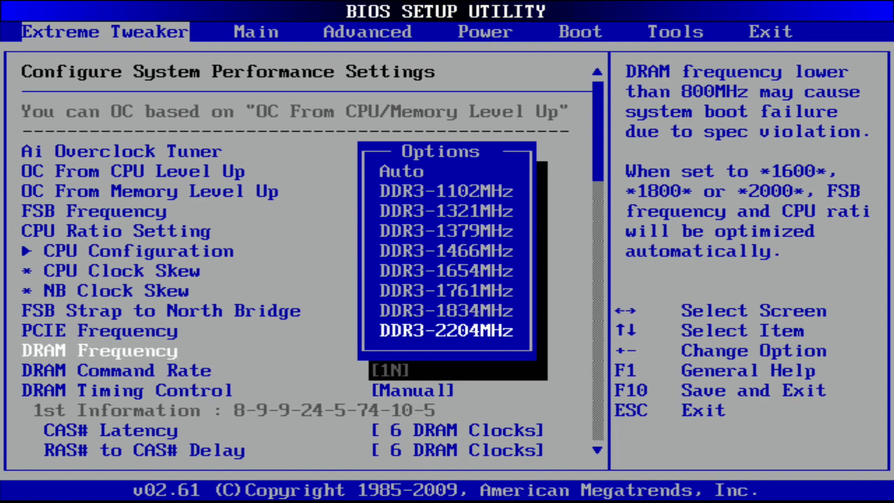
key("Up")
key("Return")
Step: Examine the DRAM Command Rate, DRAM Timing Control and individual memory timings through WRITE Recovery Time
key("Down")
key("Down")
key("Down")
key("Down")
key("Down")
key("Down")
key("Down")
key("Down")
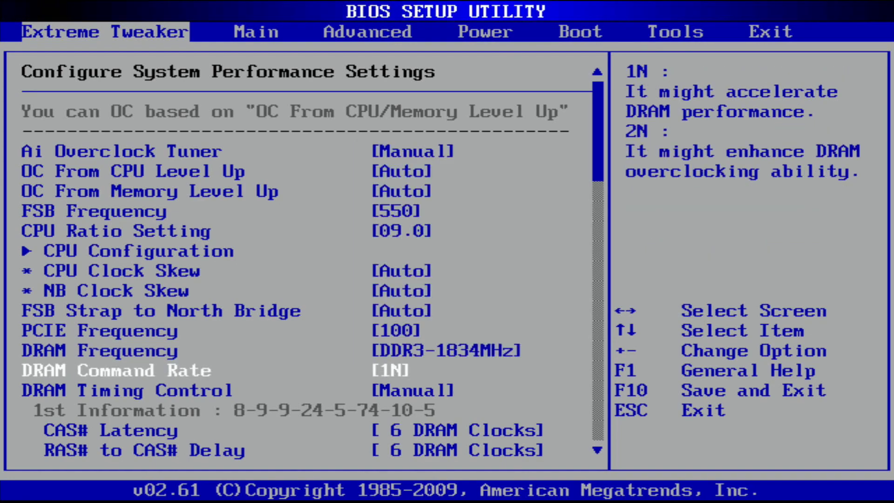
key("Down")
key("Down")
key("Down")
key("Down")
key("Down")
key("Down")
key("Down")
key("Down")
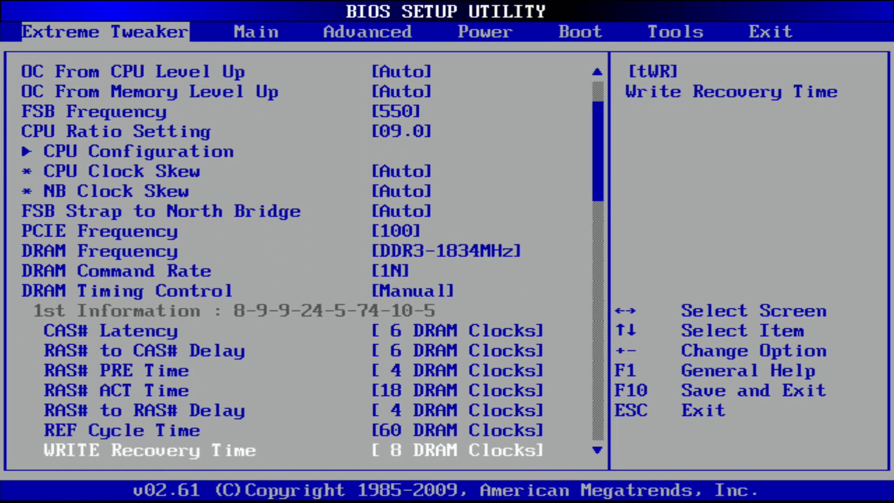
Step: Examine the CPU Voltage, Load-Line Calibration and FSB Termination Voltage settings in the voltage section
key("Down")
key("Down")
key("Down")
key("Down")
key("Down")
key("Down")
key("Down")
key("Down")
key("Down")
key("Down")
key("Down")
key("Down")
key("Down")
key("Down")
key("Down")
key("Down")
key("Down")
key("Down")
key("Down")
key("Down")
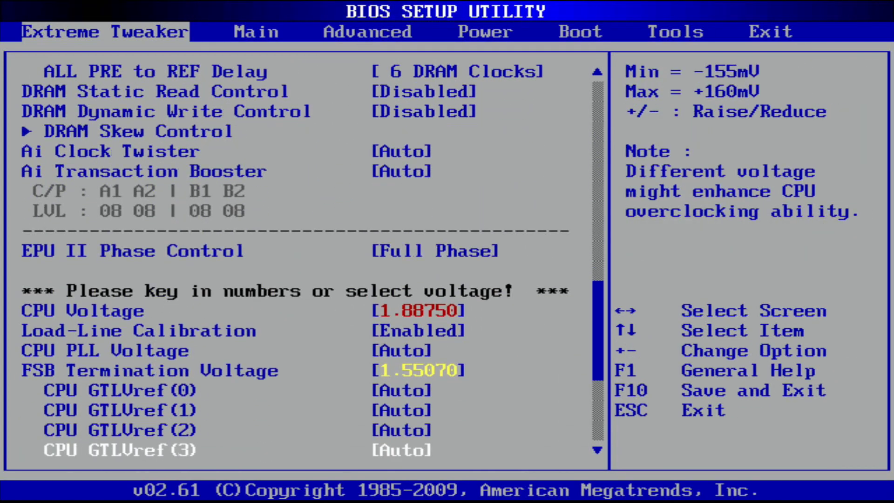
key("Up")
key("Up")
key("Up")
key("Up")
key("Up")
key("Up")
key("Up")
key("Up")
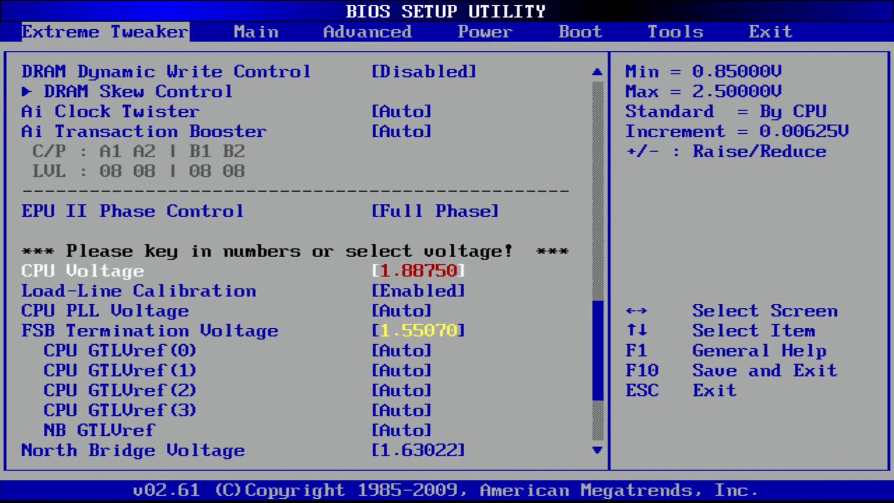
key("Down")
key("Down")
key("Down")
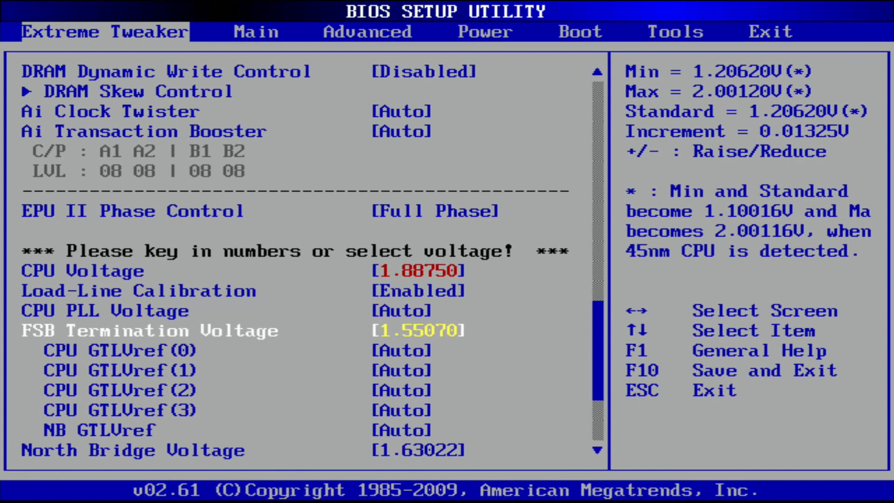
Step: Examine the North Bridge Voltage and DRAM Voltage settings below the GTLVref entries
key("Down")
key("Down")
key("Down")
key("Down")
key("Down")
key("Down")
key("Down")
key("Down")
key("Down")
key("Down")
key("Up")
key("Up")
key("Up")
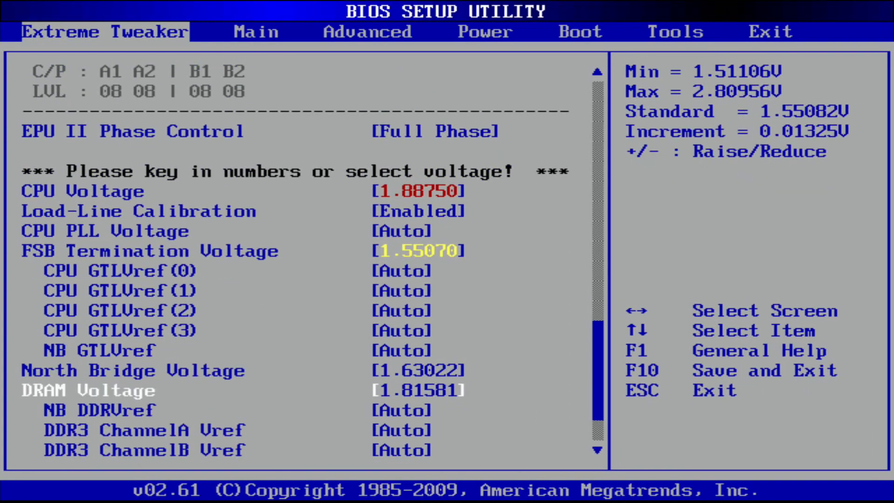
Step: Review the CPU PLL Voltage and FSB Termination Voltage settings and their allowed ranges
key("Up")
key("Up")
key("Up")
key("Up")
key("Up")
key("Up")
key("Up")
key("Up")
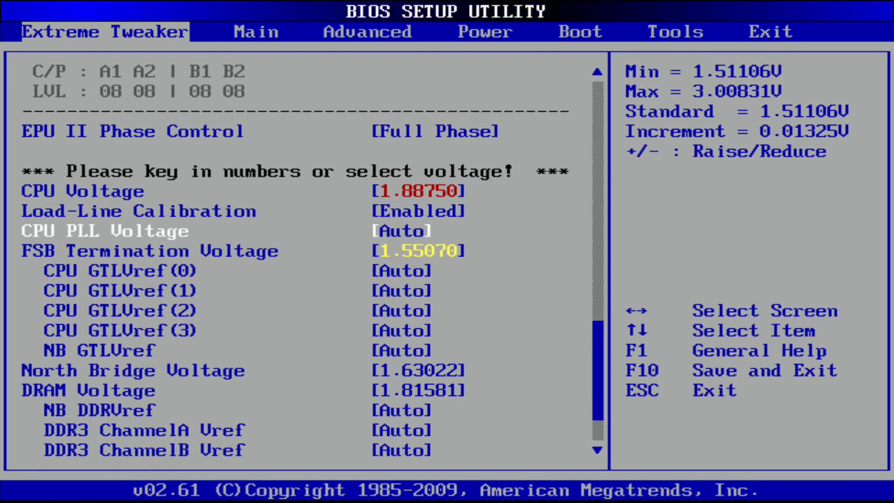
key("Down")
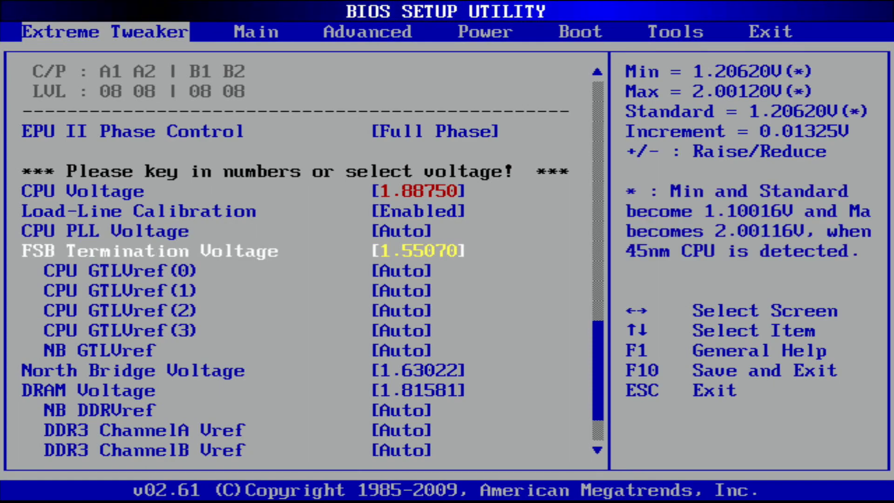
Step: Examine the South Bridge voltages and spread spectrum settings, and return to the start of the system performance settings
key("Down")
key("Down")
key("Down")
key("Down")
key("Down")
key("Down")
key("Up")
key("Up")
key("Up")
key("Up")
key("Up")
key("Up")
key("Up")
key("Up")
key("Up")
key("Up")
key("Up")
key("Up")
key("Up")
key("Up")
key("Up")
key("Up")
key("Up")
key("Up")
key("Up")
key("Up")
key("Up")
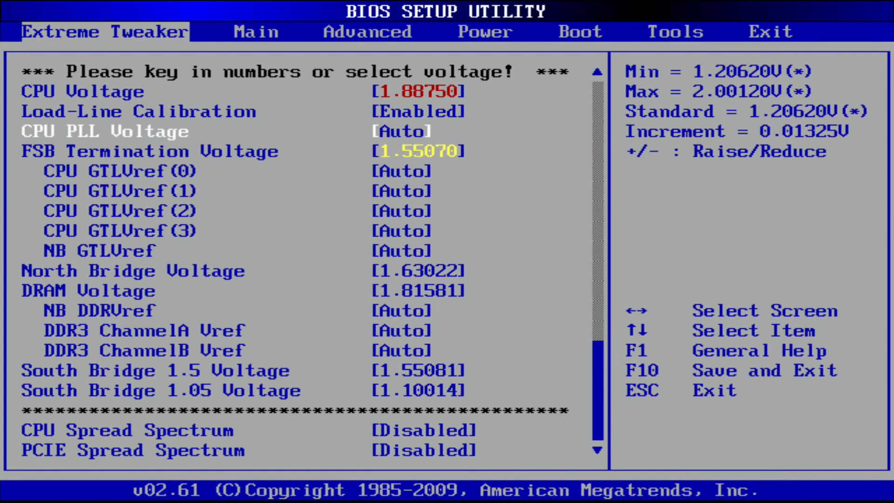
key("Down")
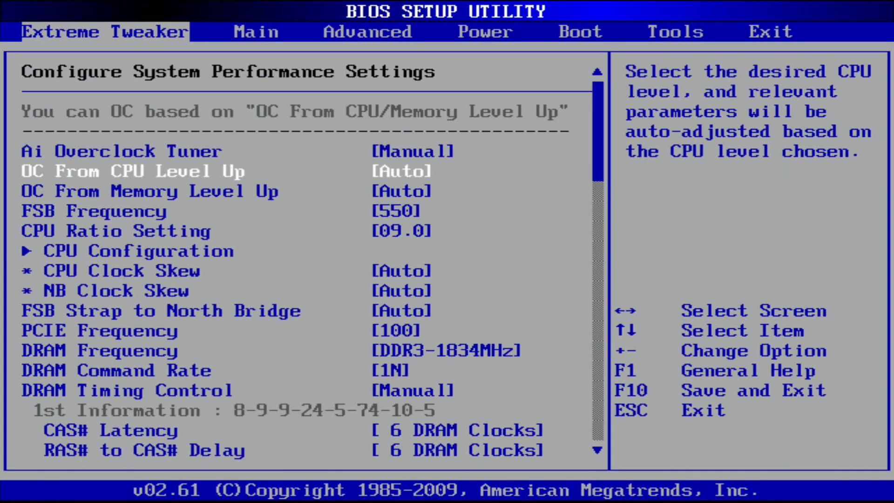
Step: Open CPU Configuration, examine the advanced CPU settings from C1E Support to Core Multi-Processing, and leave the page
key("Down")
key("Down")
key("Down")
key("Down")
key("Down")
key("Down")
key("Down")
key("Down")
key("Down")
key("Up")
key("Up")
key("Up")
key("Up")
key("Up")
key("Return")
key("Down")
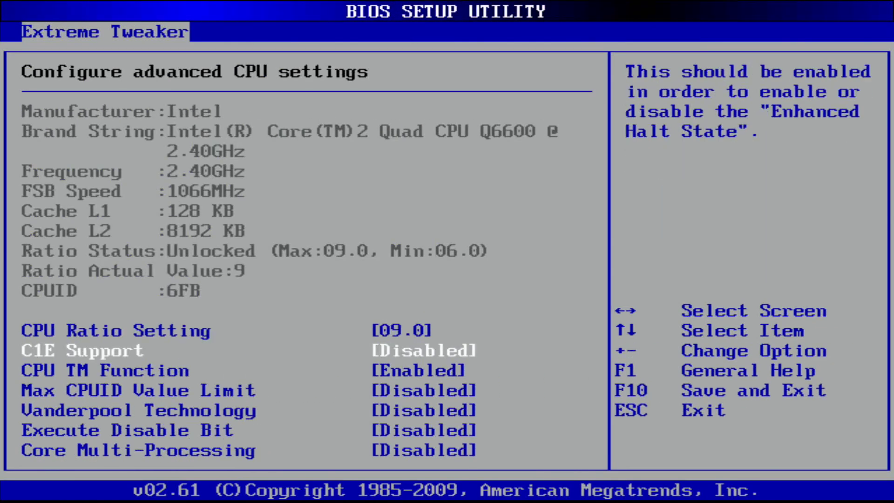
key("Down")
key("Down")
key("Down")
key("Down")
key("Down")
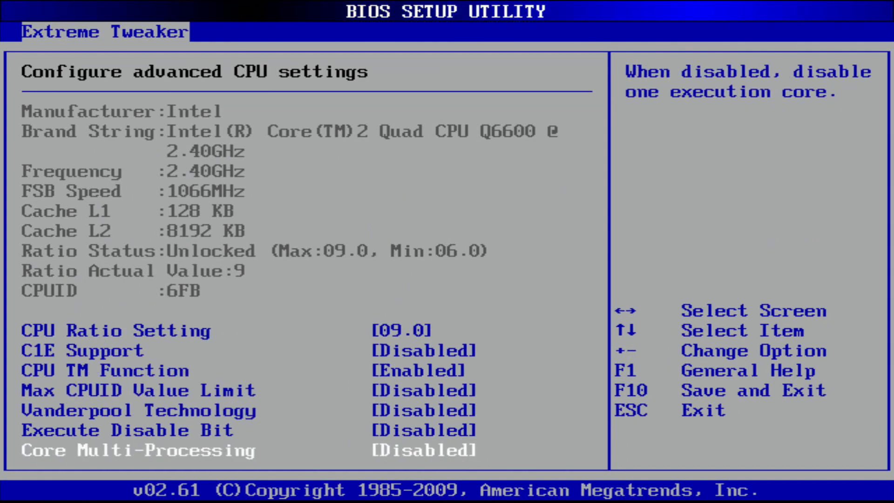
key("Escape")
Step: Review the full list of system performance settings from OC From CPU Level Up to PCIE Spread Spectrum
key("Up")
key("Up")
key("Up")
key("Up")
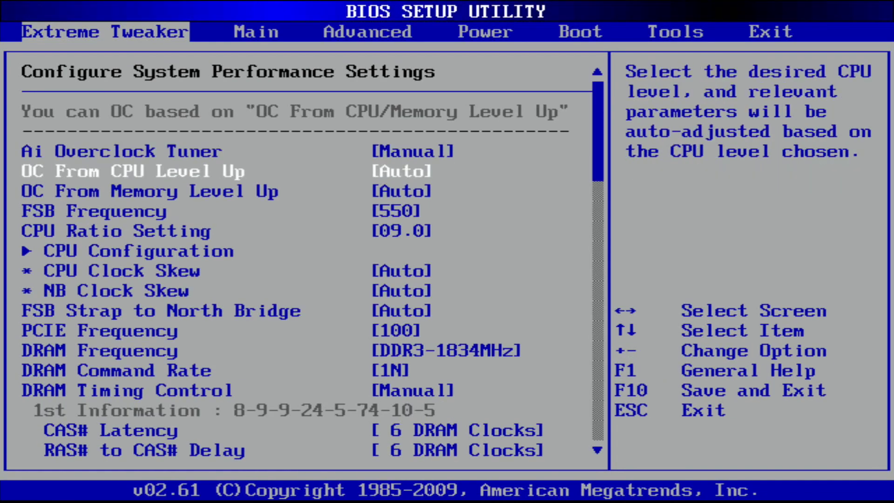
key("Down")
key("Down")
key("Down")
key("Down")
key("Down")
key("Down")
key("Down")
key("Down")
key("Down")
key("Down")
key("Down")
key("Down")
key("Down")
key("Down")
key("Down")
key("Down")
key("Down")
key("Down")
key("Down")
key("Down")
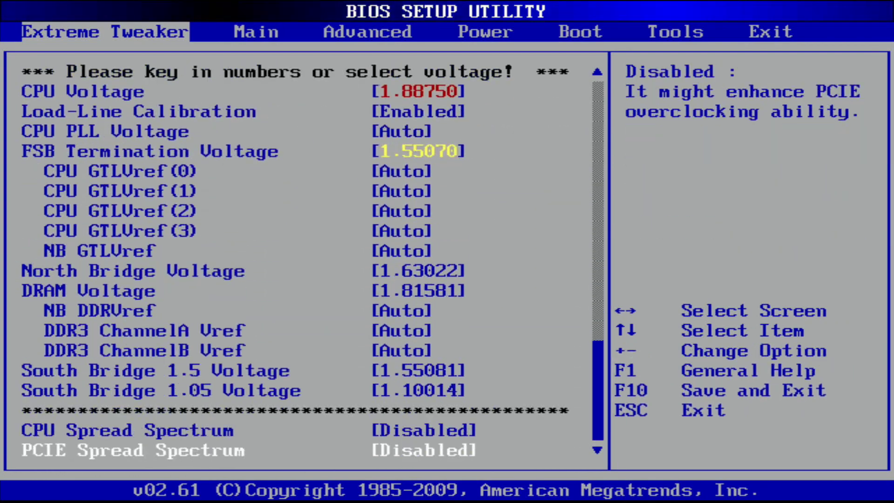
Step: Review the settings in reverse order, from PCIE Spread Spectrum back through the voltages and the DRAM timings
key("Up")
key("Up")
key("Up")
key("Up")
key("Up")
key("Up")
key("Up")
key("Up")
key("Up")
key("Up")
key("Up")
key("Up")
key("Up")
key("Up")
key("Up")
key("Up")
key("Up")
key("Up")
key("Up")
key("Up")
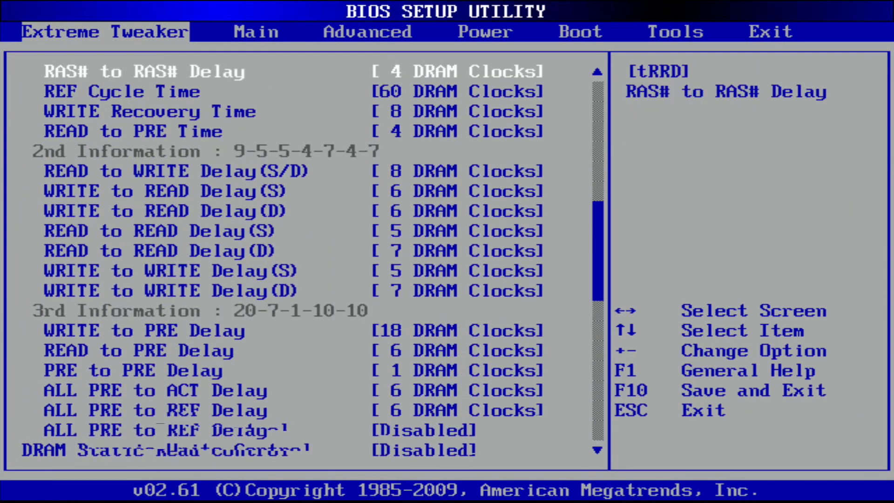
key("Up")
key("Up")
key("Up")
key("Up")
key("Up")
key("Up")
key("Up")
key("Up")
key("Up")
key("Up")
key("Up")
key("Up")
key("Up")
key("Up")
key("Up")
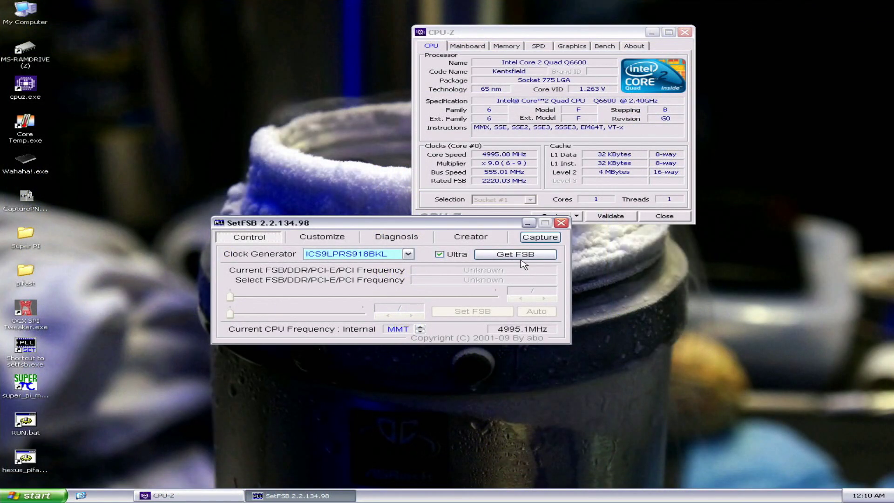
Step: Switch to SetFSB, read the current FSB of the ICS9LPRS918BKL clock generator, and apply an FSB of 560.0 MHz (441/760)
left_click(522, 260)
left_click(551, 298)
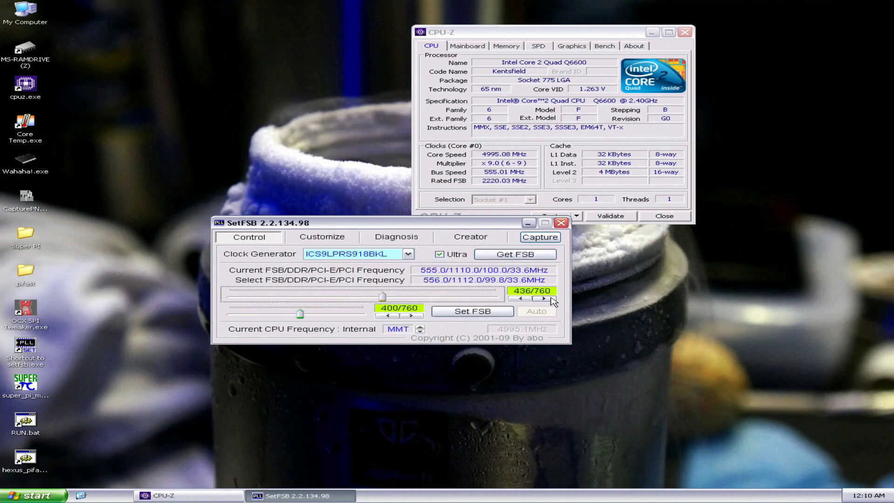
left_click(551, 299)
left_click(551, 299)
left_click(551, 298)
left_click(551, 299)
left_click(551, 298)
key("Return")
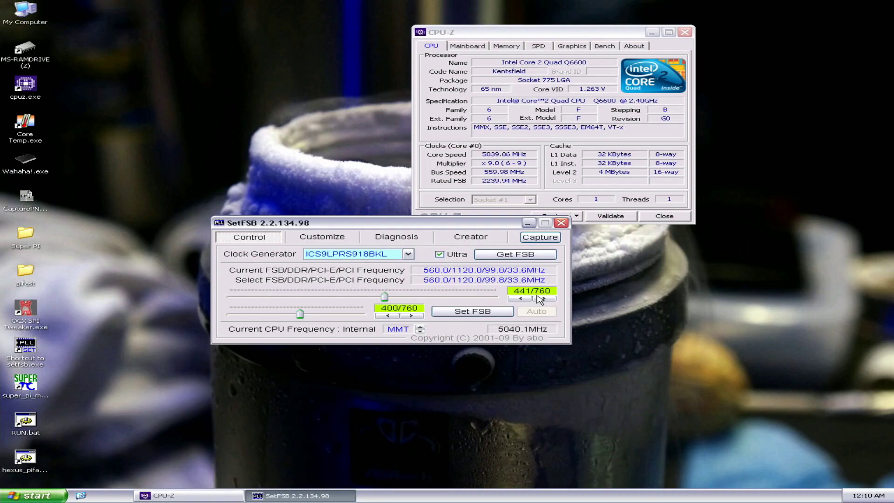
Step: Raise the FSB to 565.6 MHz (448/760) and apply it
left_click(544, 298)
left_click(544, 298)
left_click(545, 298)
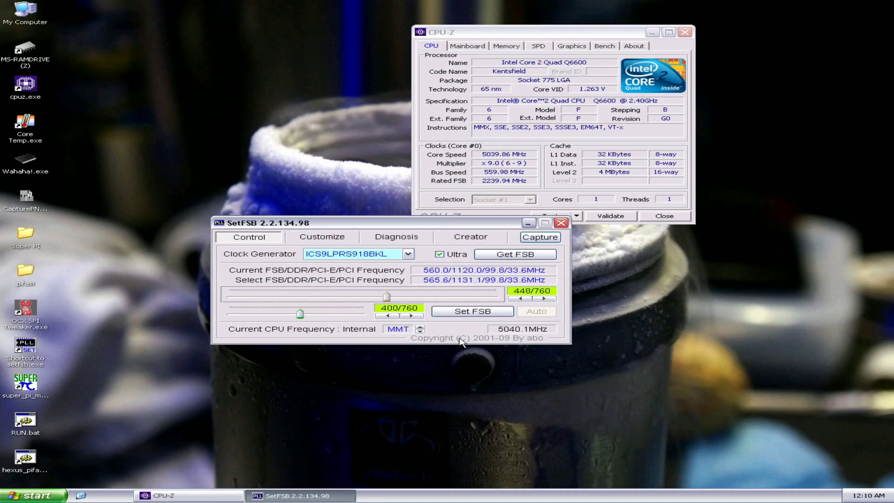
left_click(462, 312)
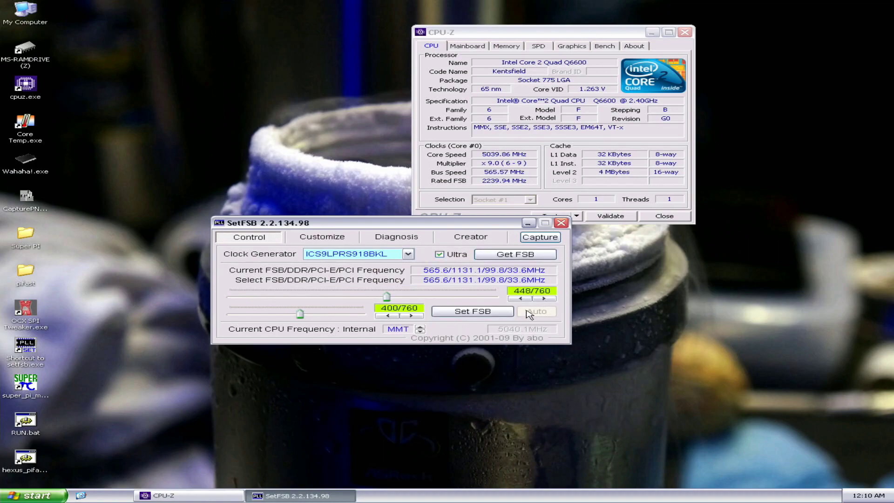
Step: Raise the selected FSB in small increments past 569.5 MHz (453/760) and apply it
left_click(551, 298)
left_click(551, 298)
left_click(551, 299)
left_click(551, 298)
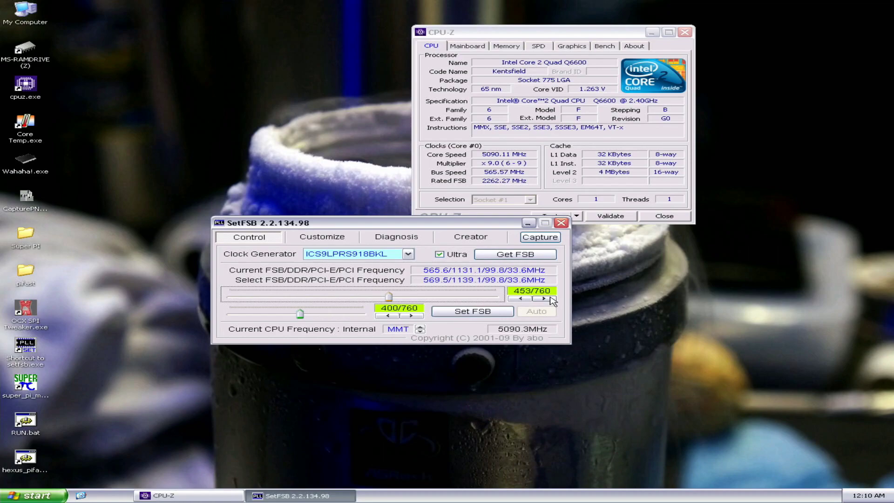
left_click(551, 299)
left_click(551, 298)
left_click(503, 313)
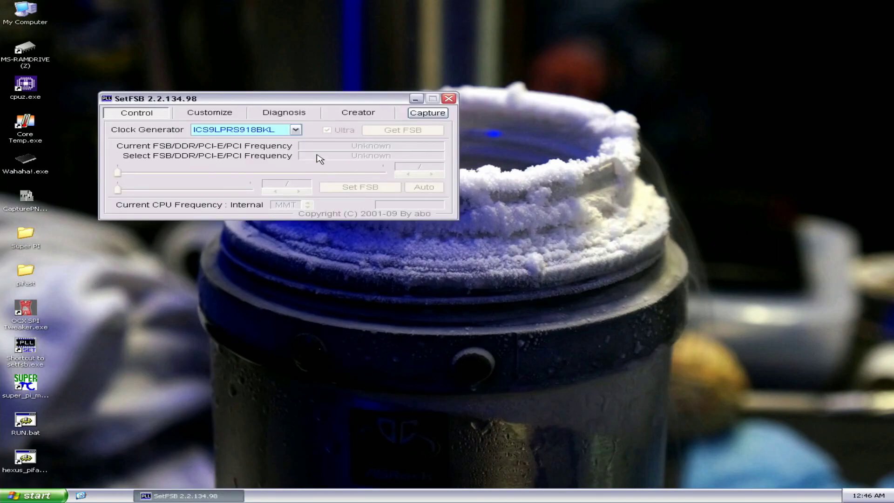
Step: Read the PLL control registers in the diagnosis view, change register 01h to 9B, and apply the change
left_click(285, 113)
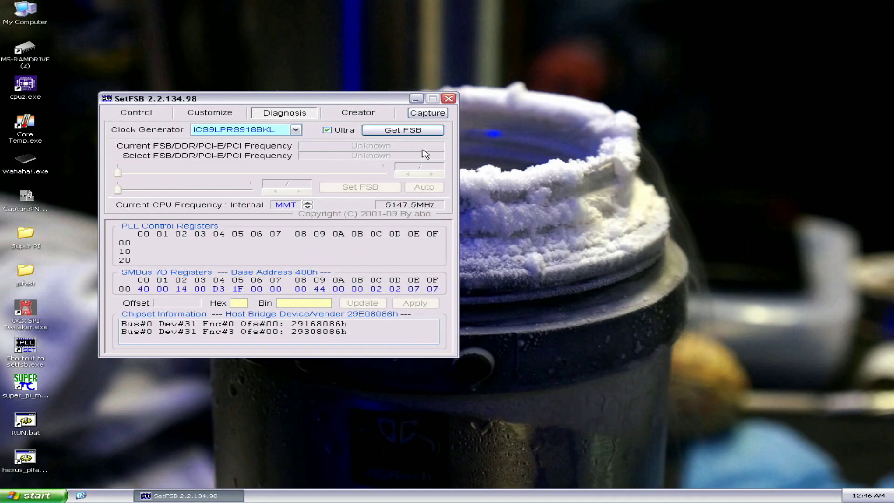
left_click(403, 130)
left_click(163, 244)
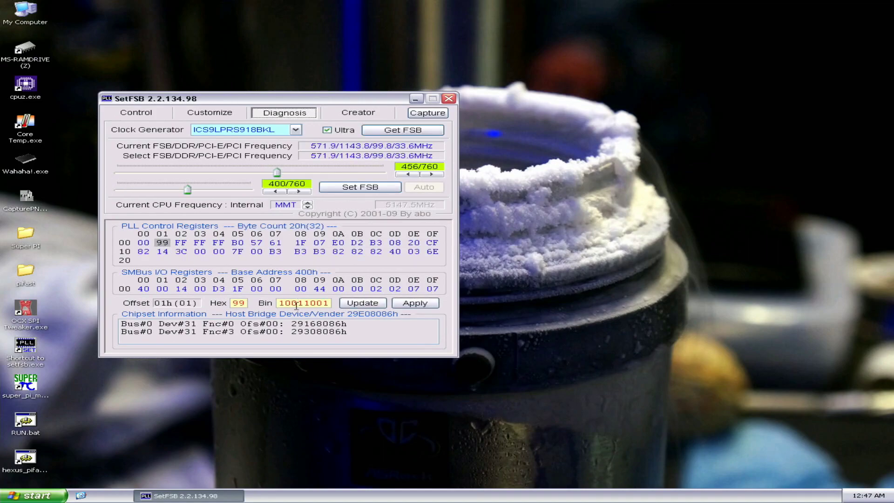
type("1")
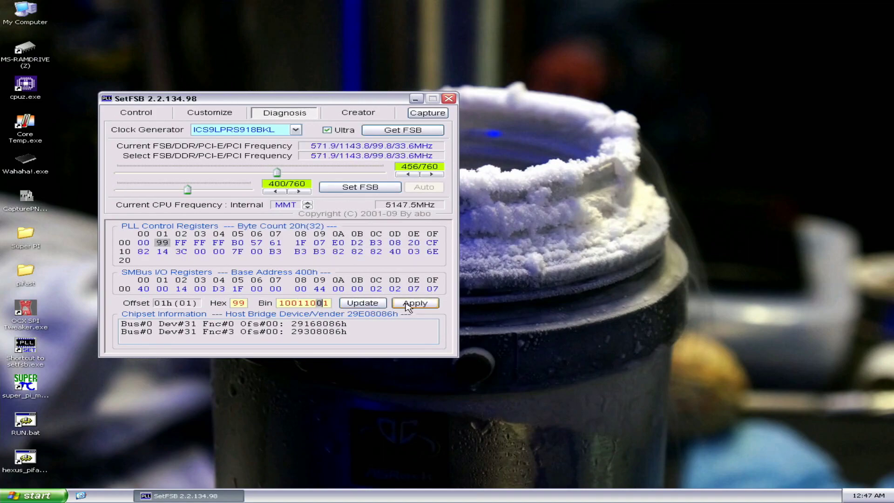
left_click(416, 303)
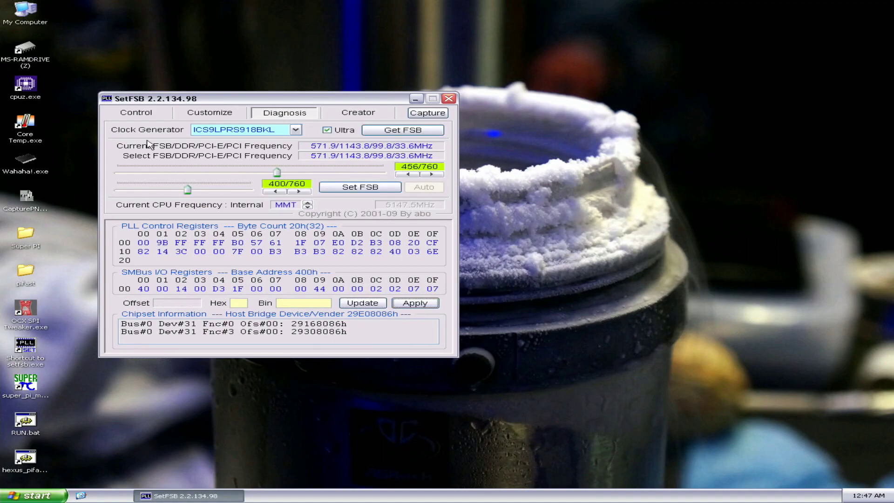
Step: Return to the frequency controls, raise the FSB slightly above 571.9 MHz and apply it, and run the hexus_pifast.bat benchmark
left_click(136, 113)
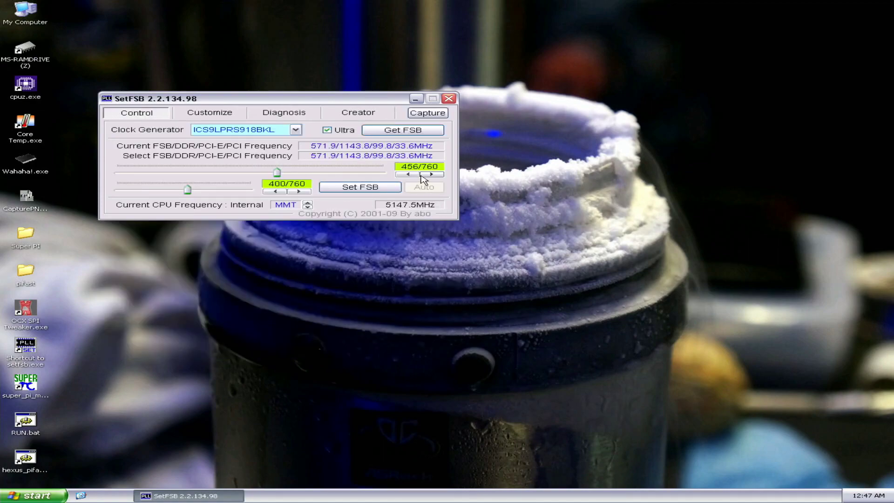
left_click(432, 175)
left_click(432, 175)
left_click(361, 186)
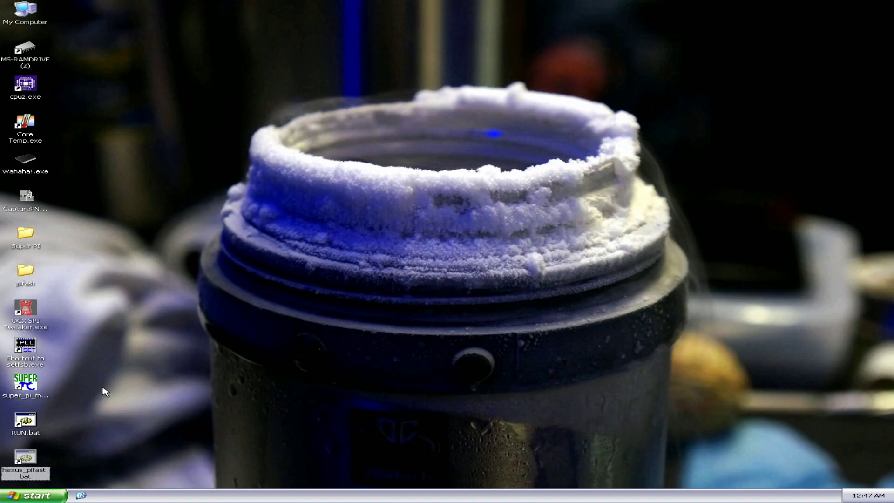
key("Return")
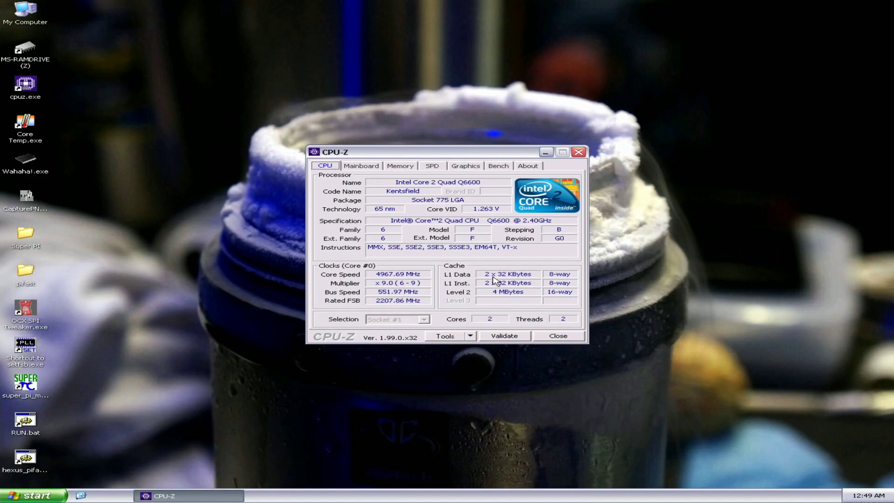
Step: Move the CPU-Z window aside, open SetFSB beside it, and apply an FSB of 556.8 MHz (437/760)
left_click_drag(466, 154, 661, 102)
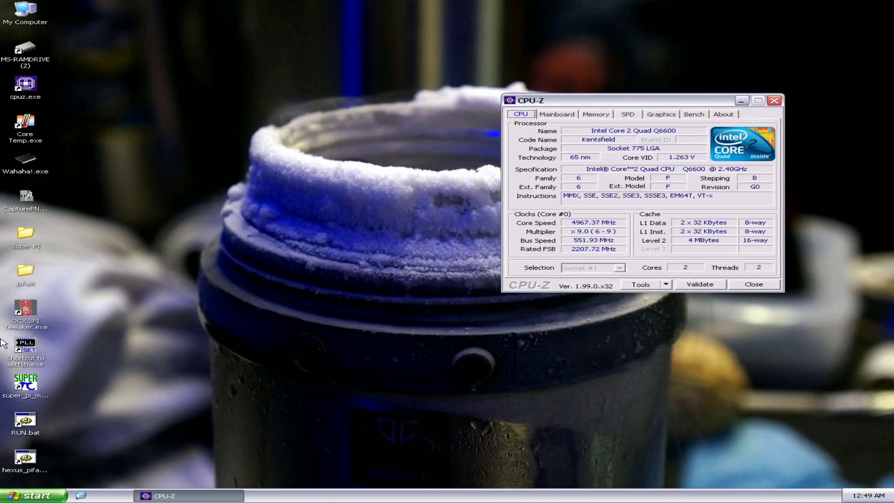
left_click(56, 99)
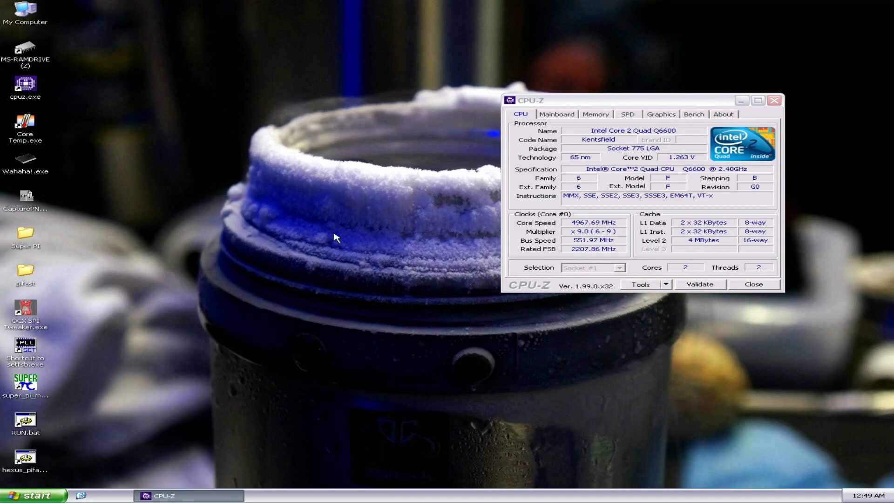
double_click(28, 358)
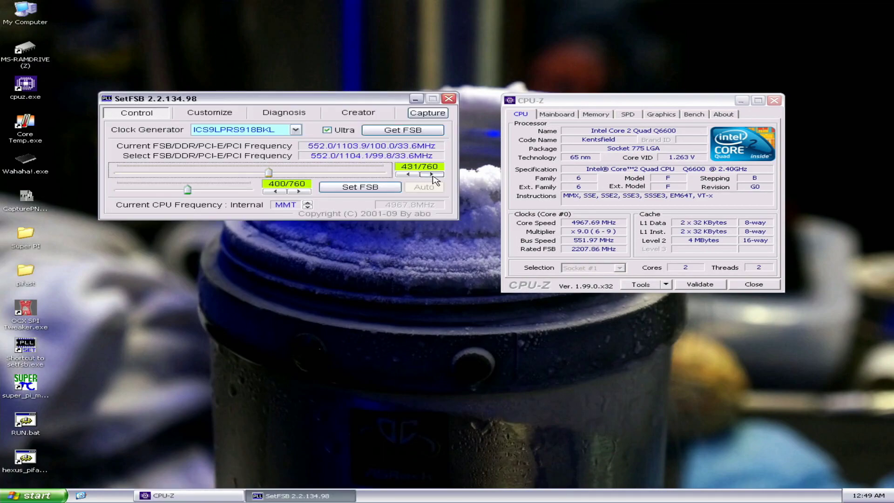
left_click(431, 174)
left_click(431, 174)
left_click(372, 187)
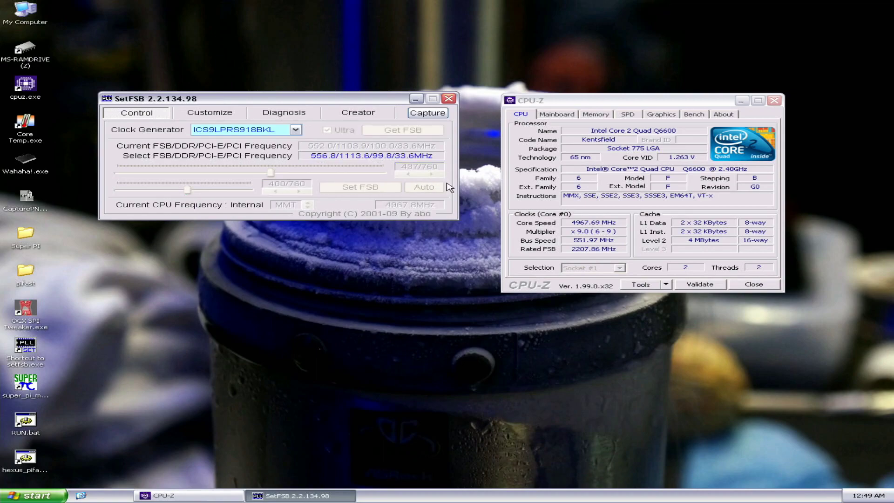
Step: Raise and apply the FSB in two stages, first 560.8 MHz (442/760) and then 566.4 MHz (449/760)
left_click(431, 174)
left_click(431, 174)
left_click(361, 187)
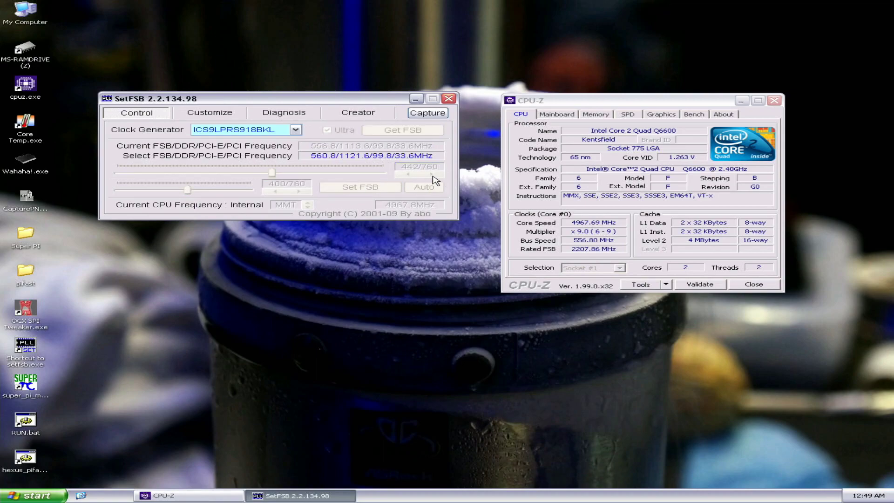
left_click(432, 174)
left_click(432, 174)
left_click(431, 174)
left_click(432, 174)
left_click(361, 187)
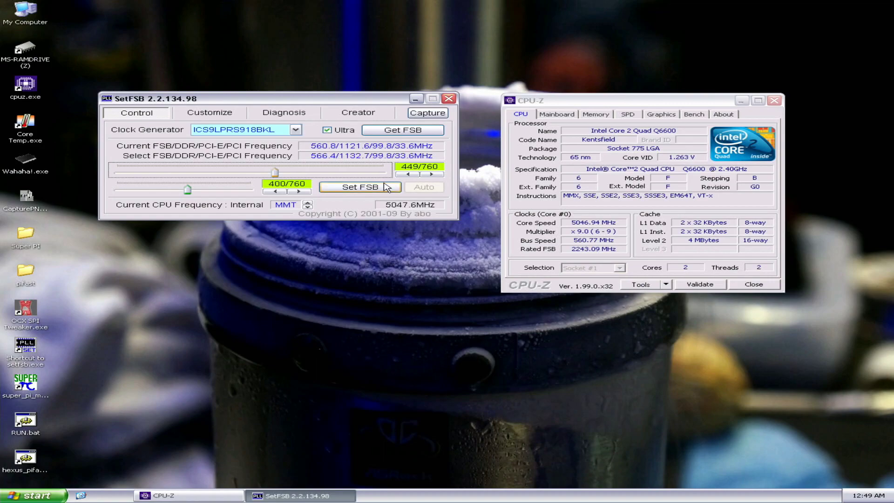
Step: Raise the FSB to 570.3 MHz and apply it
left_click(431, 174)
left_click(431, 174)
left_click(431, 174)
left_click(432, 174)
left_click(432, 174)
key("Return")
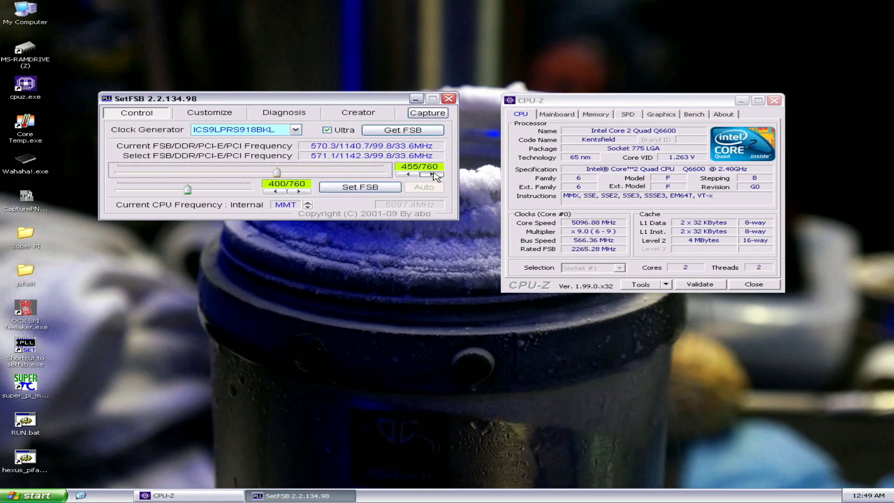
Step: Set the FSB to 572.7 MHz (457/760) and apply it
left_click(432, 174)
left_click(431, 175)
left_click(431, 174)
left_click(361, 186)
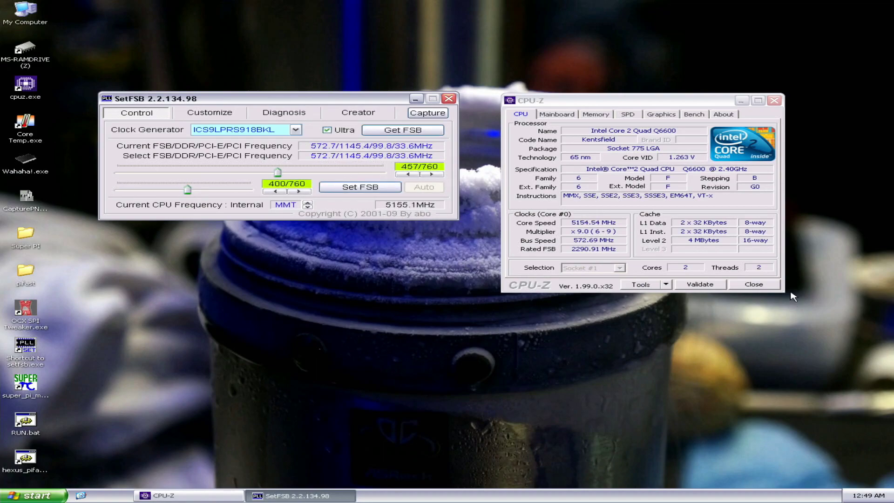
Step: Close CPU-Z and SetFSB and run the hexus_pifast.bat benchmark
left_click(766, 285)
left_click(449, 99)
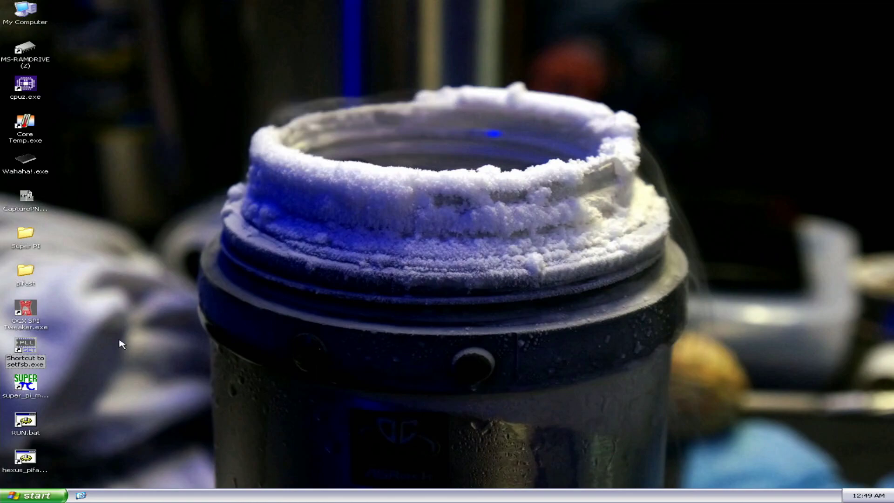
double_click(29, 456)
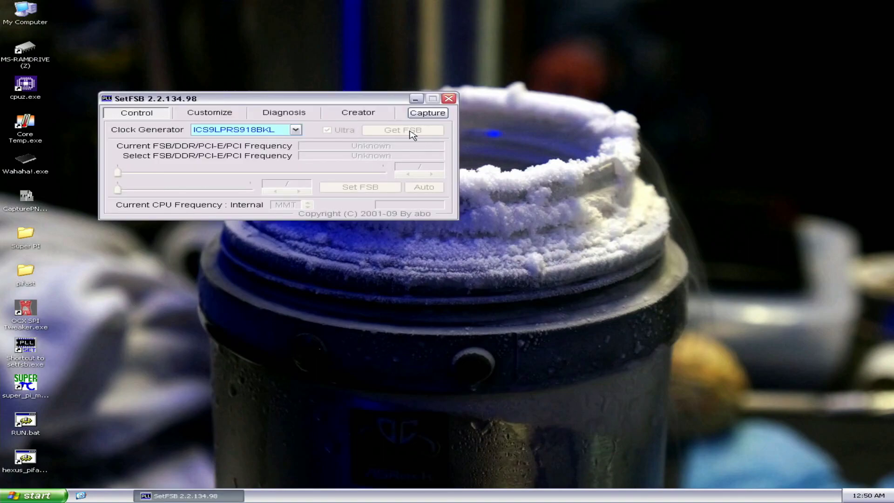
Step: Read the current FSB in SetFSB and apply 573.5 MHz (458/760)
left_click(413, 131)
left_click(432, 175)
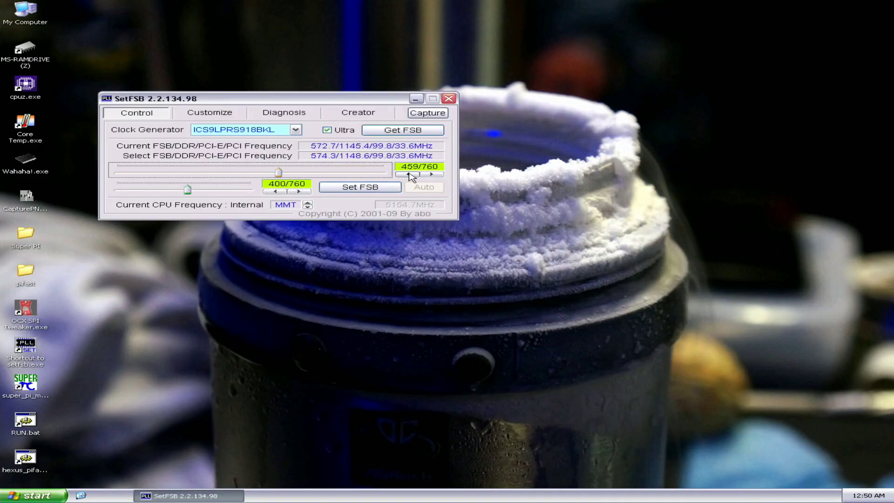
left_click(380, 187)
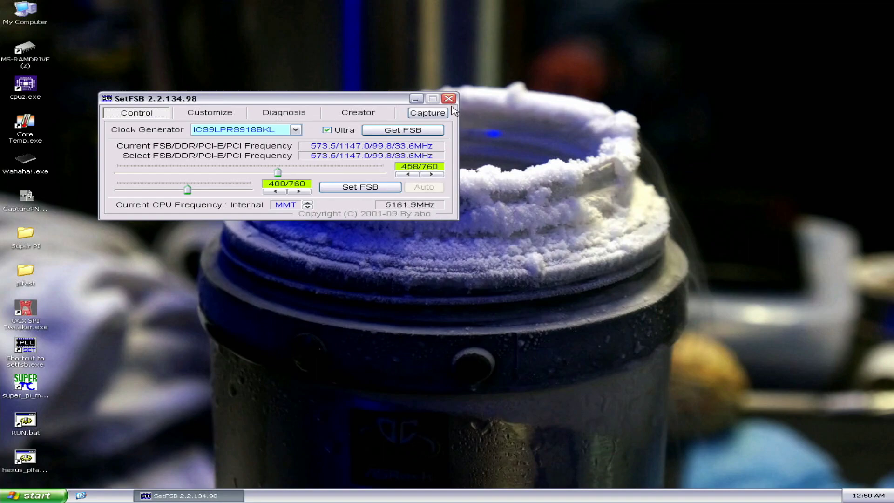
Step: Apply an FSB of 574.3 MHz, close SetFSB, and run the hexus_pifast.bat benchmark again
left_click(432, 174)
left_click(372, 188)
left_click(449, 98)
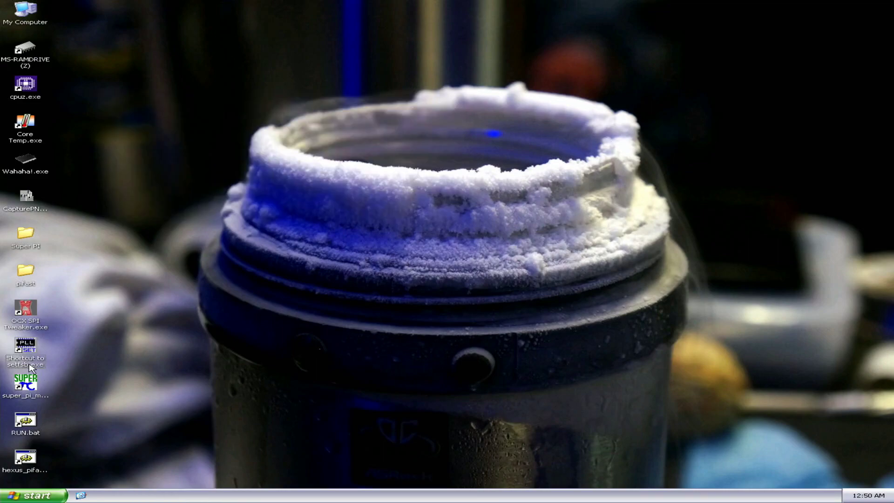
left_click(37, 461)
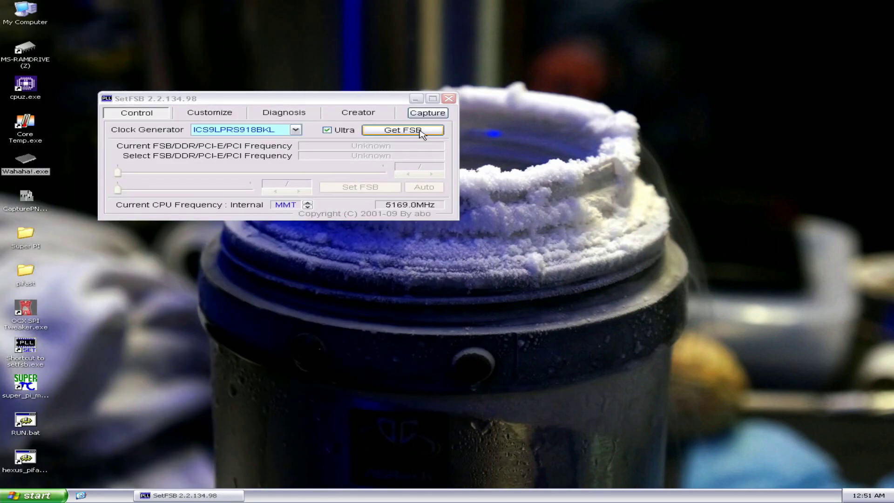
Step: Read the current FSB, apply 575.9 MHz (461/760), and close SetFSB to rerun the hexus_pifast.bat benchmark
left_click(422, 133)
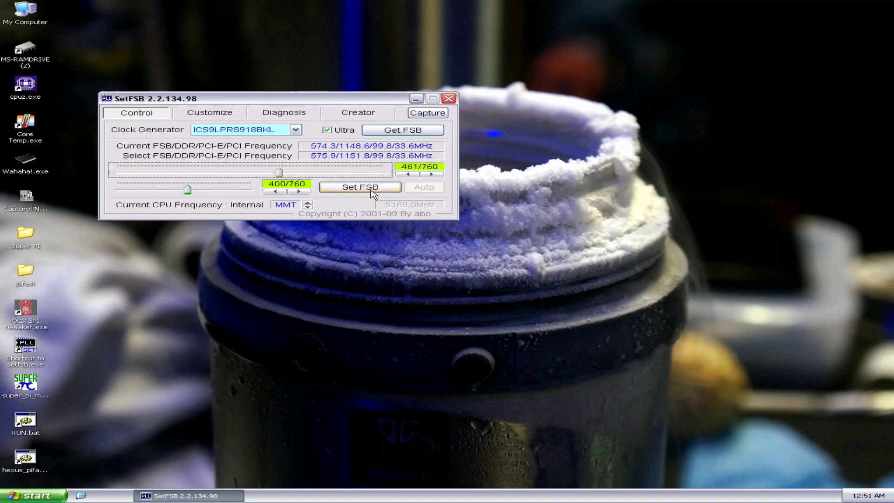
left_click(372, 191)
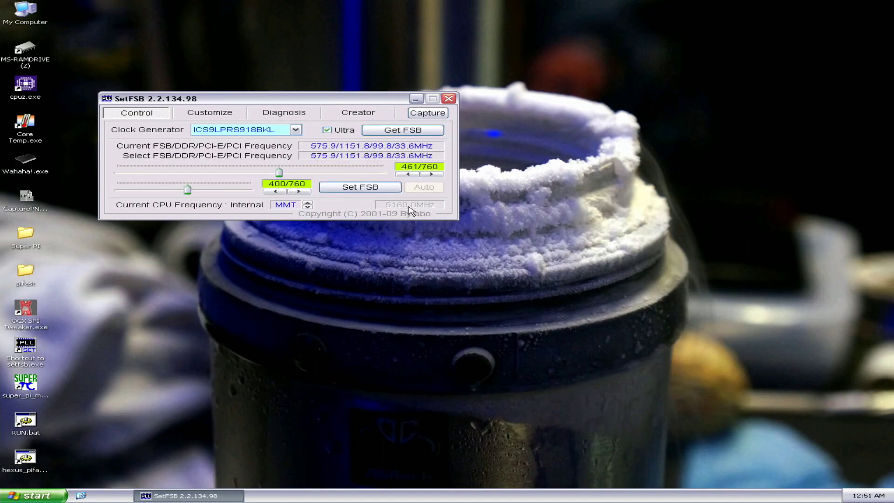
left_click(449, 99)
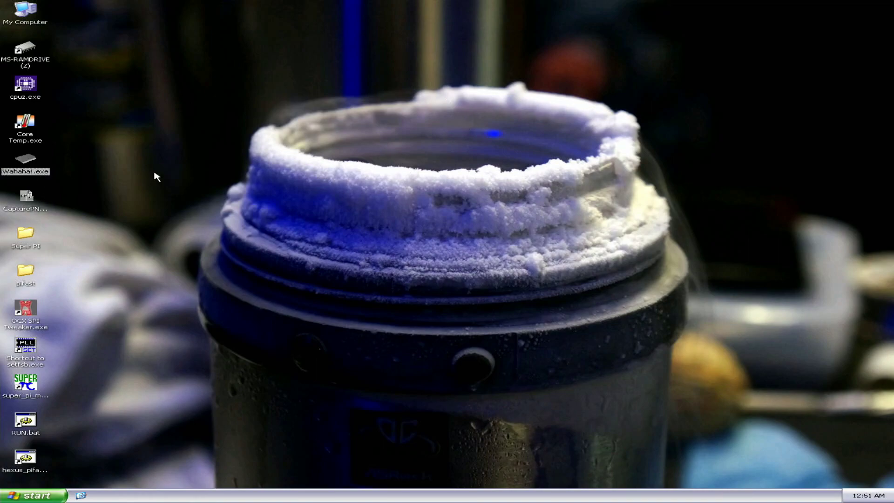
double_click(23, 461)
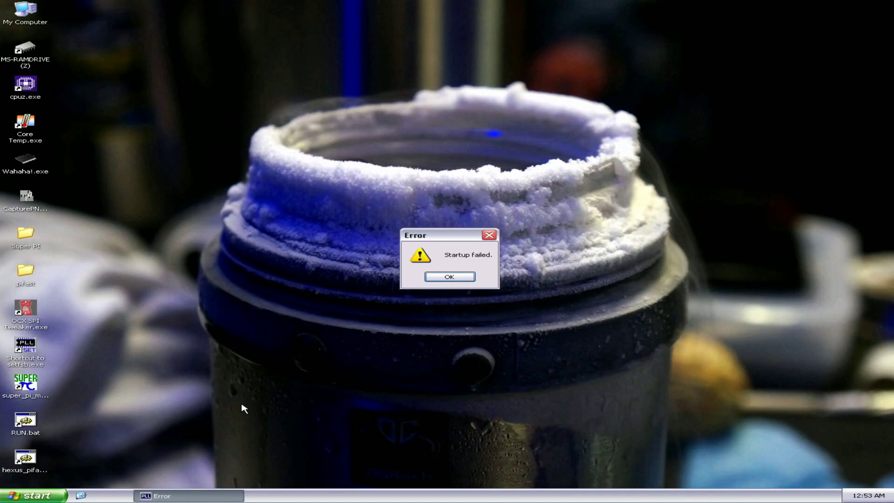
Step: Dismiss the startup error, check the setfsb2 folder on drive D, and return to the drive's root
key("Return")
double_click(36, 8)
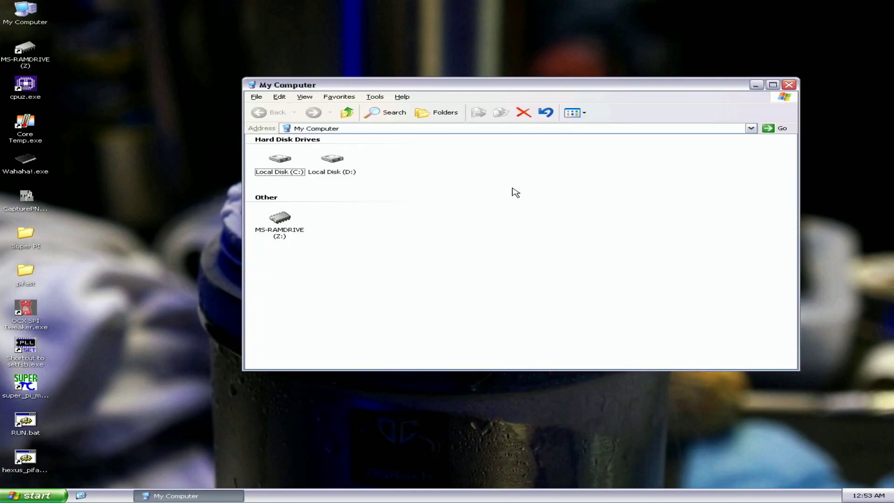
left_click(341, 158)
double_click(335, 158)
scroll(745, 222, "up", 2)
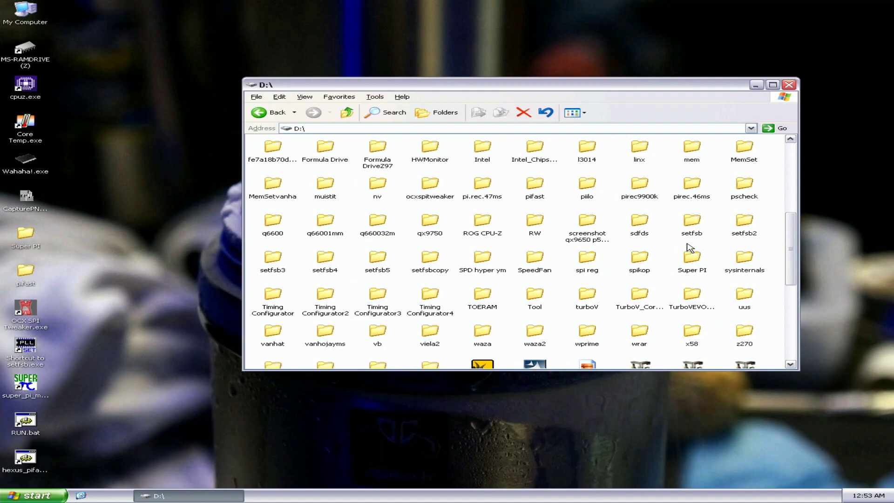
double_click(745, 219)
left_click_drag(255, 261, 717, 183)
key("alt+Left")
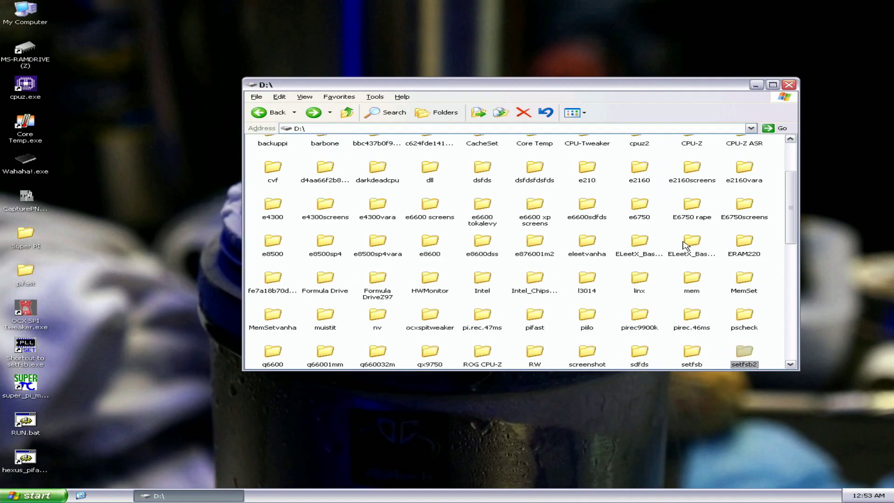
Step: Open the D:\setfsb folder, launch SetFSB from its shortcut, and close the folder window
left_click(694, 359)
double_click(694, 359)
key("ctrl+a")
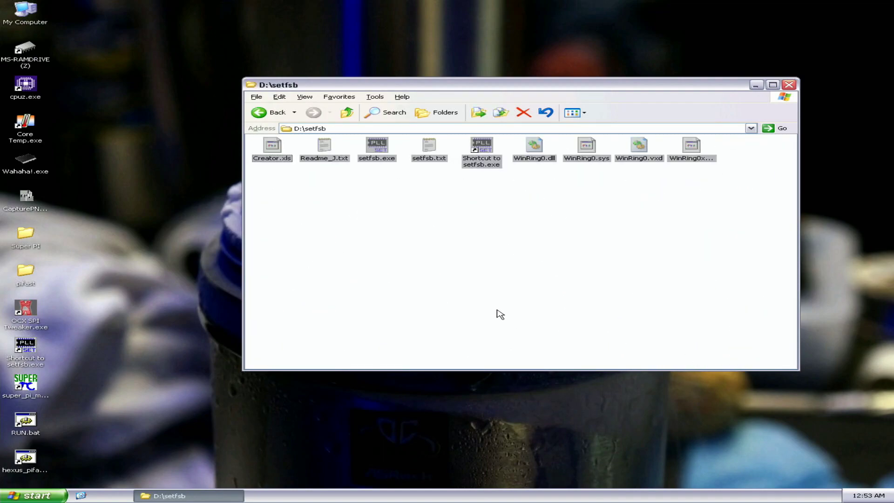
left_click(479, 161)
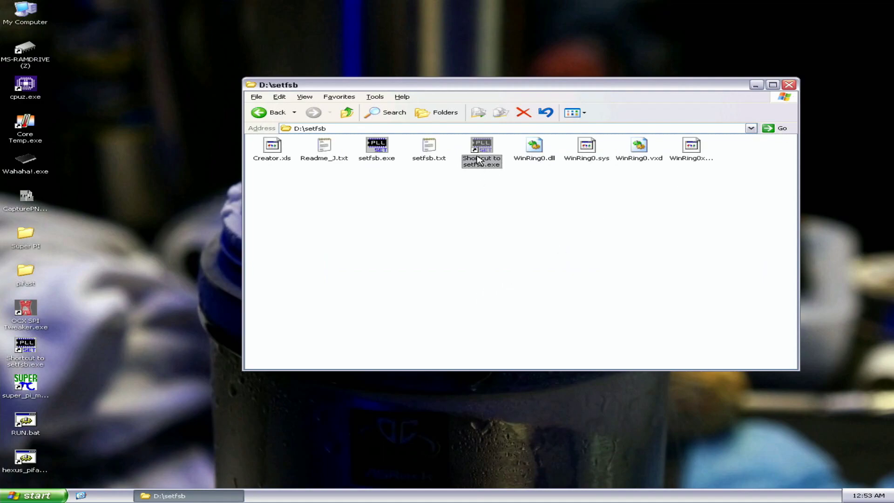
double_click(479, 161)
left_click(789, 85)
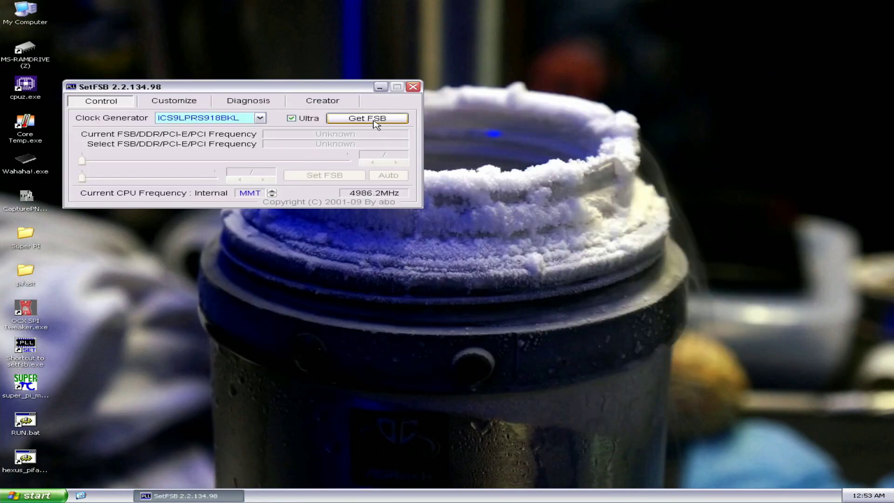
Step: Read the current FSB in SetFSB and apply 560.0 MHz
left_click(376, 119)
left_click(395, 163)
left_click(395, 163)
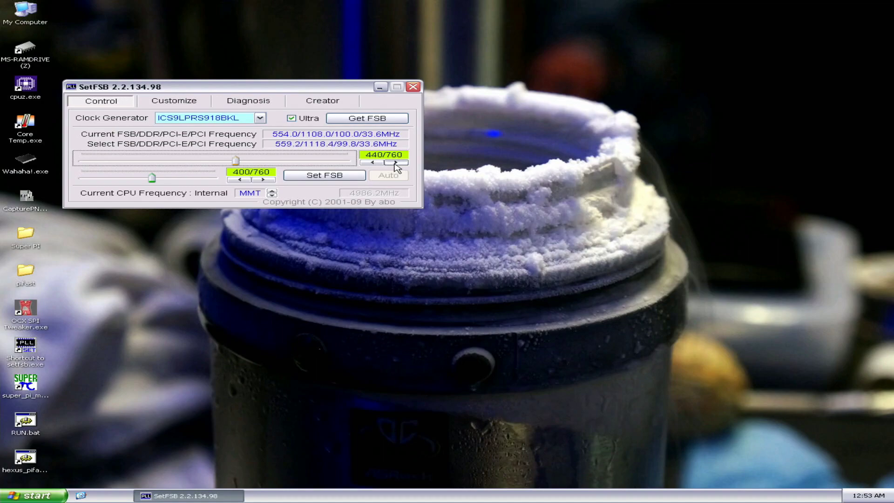
left_click(353, 175)
Step: Raise the selected FSB to 565.6 MHz (448/760) and apply it
left_click(403, 163)
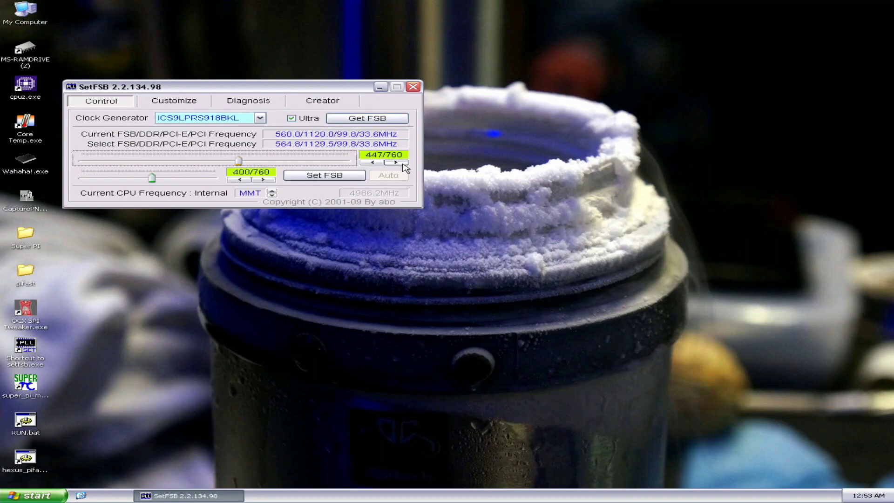
left_click(403, 164)
double_click(46, 82)
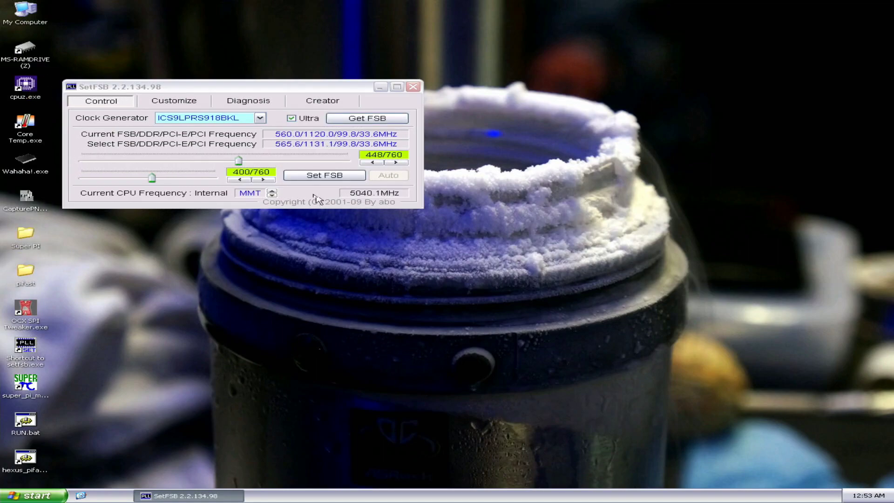
left_click(325, 175)
Step: Raise the FSB in two further increments up to 574.3 MHz (459/760), applying each one
left_click(396, 163)
left_click(396, 162)
left_click(396, 163)
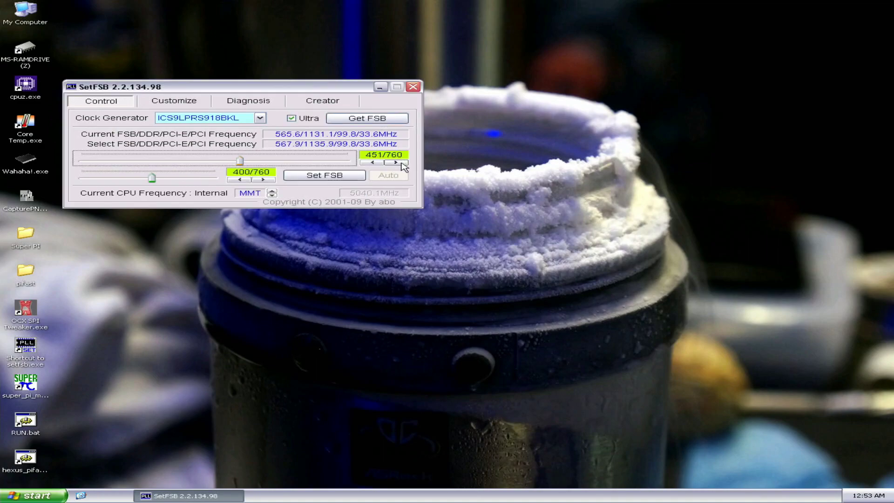
left_click(396, 163)
left_click(396, 162)
left_click(396, 162)
left_click(325, 175)
left_click(396, 162)
left_click(396, 163)
left_click(396, 162)
left_click(396, 162)
left_click(395, 164)
left_click(331, 177)
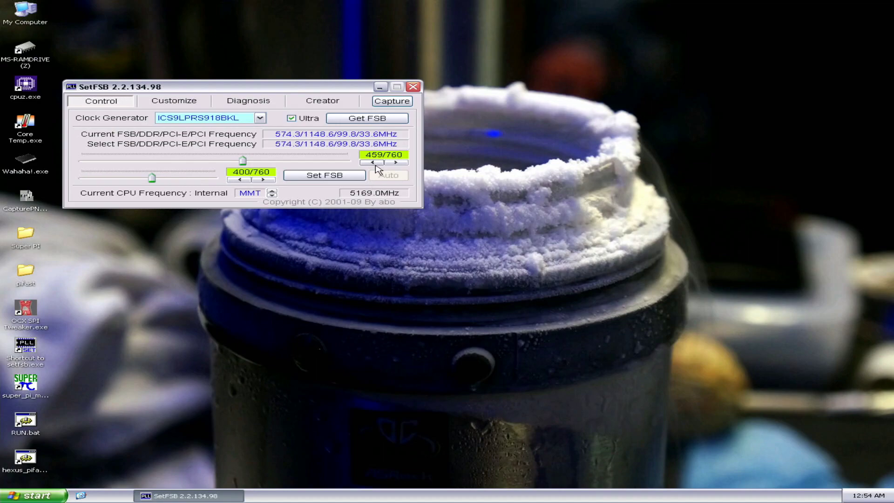
Step: Apply an FSB of 575.1 MHz (460/760) and close SetFSB to run the hexus_pifast.bat benchmark
left_click(395, 162)
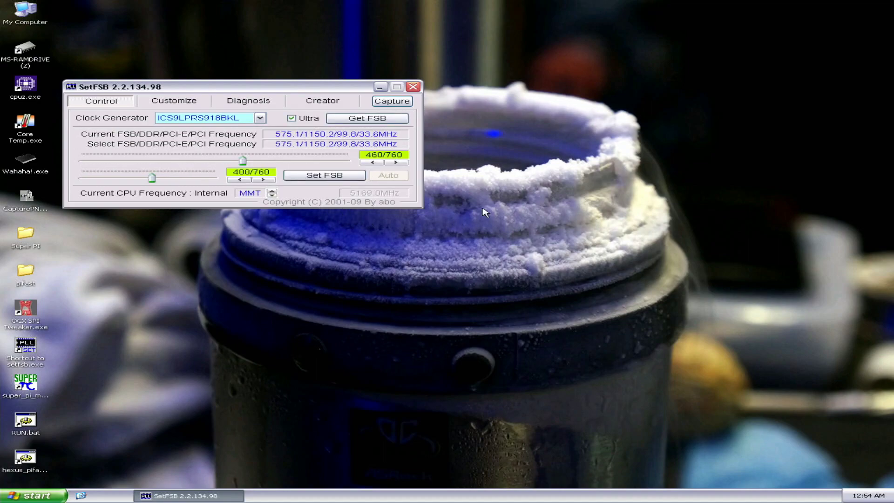
left_click(413, 86)
left_click(21, 459)
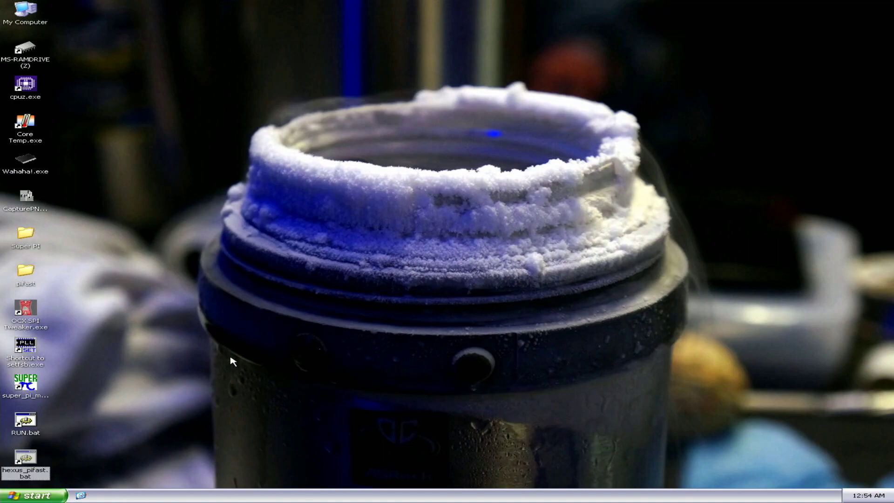
key("Return")
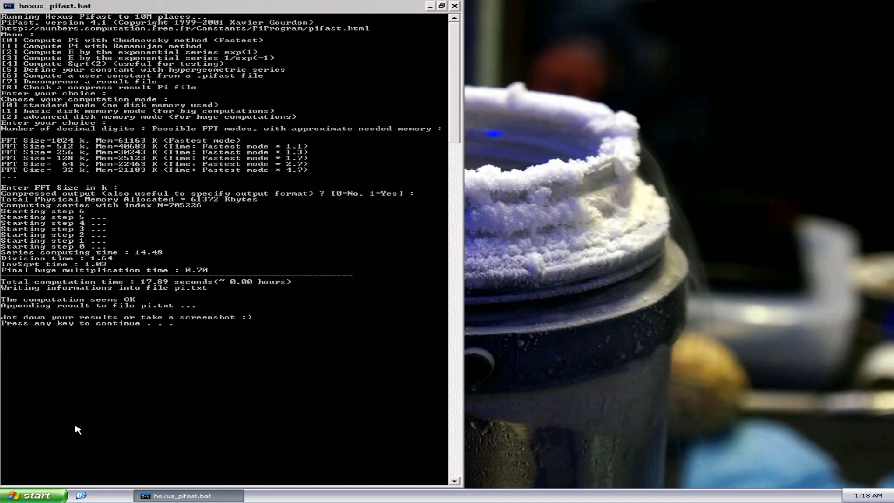
Step: Arrange two CPU-Z windows with CPU and Memory details beside the PiFast result and capture a screenshot
left_click_drag(77, 10, 493, 7)
double_click(26, 85)
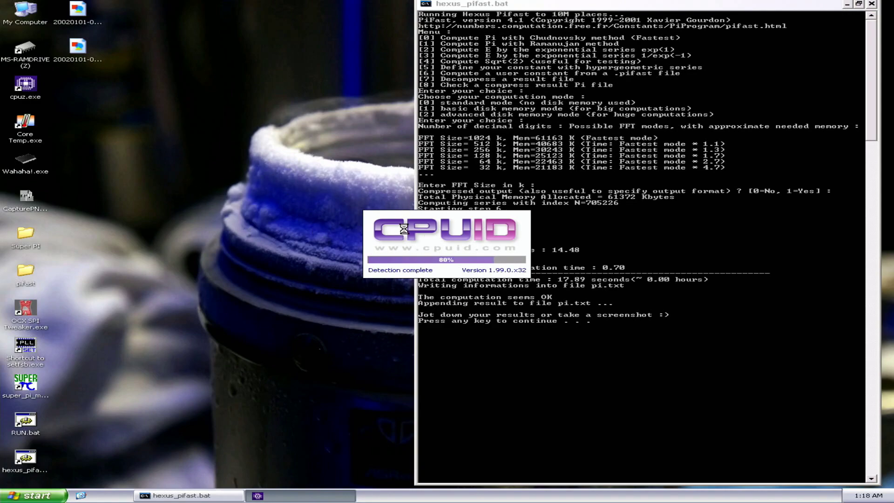
left_click_drag(432, 156, 227, 16)
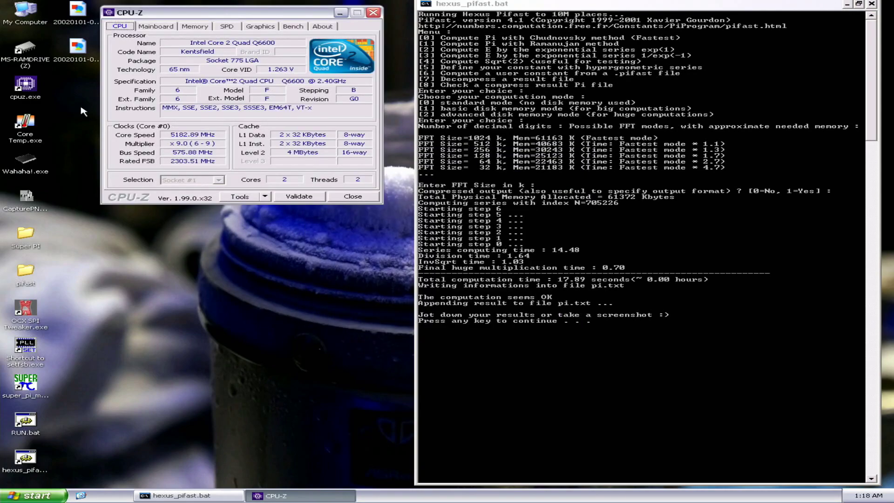
double_click(26, 98)
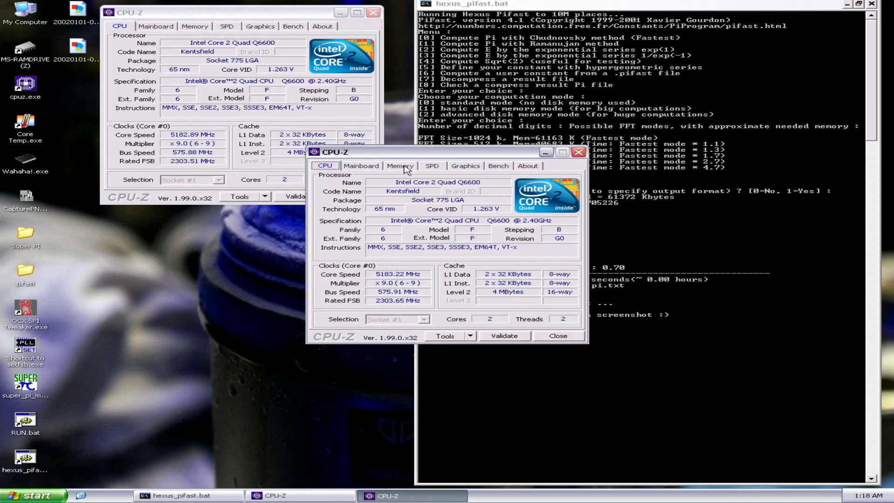
left_click(400, 165)
left_click_drag(424, 152, 161, 259)
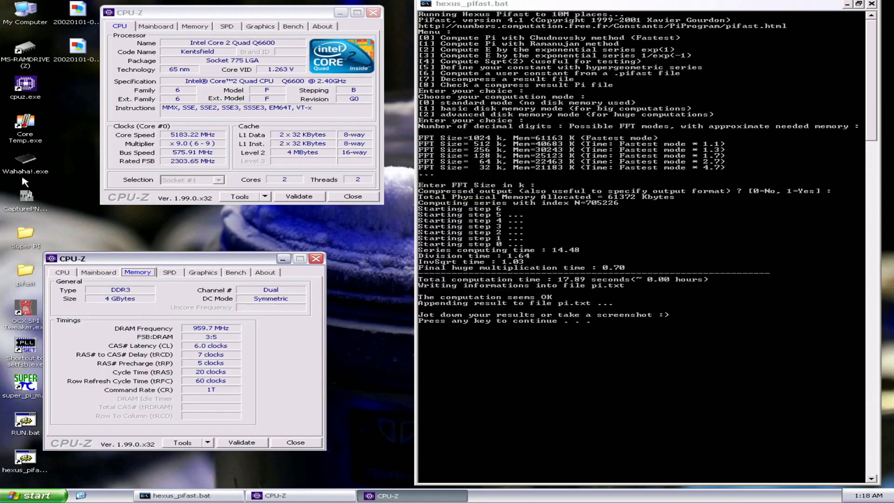
left_click(25, 195)
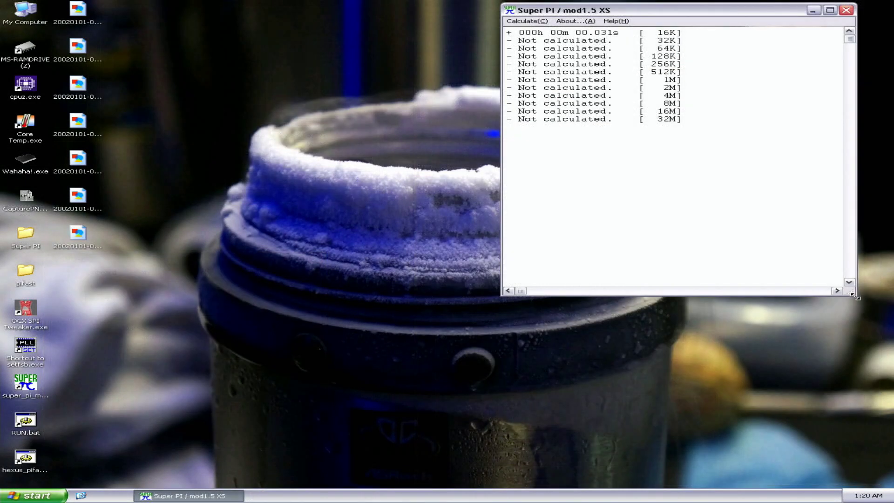
Step: Shrink the Super PI window to a minimal size and set up a 1M-digit calculation
left_click_drag(856, 296, 107, 28)
key("alt+c")
key("Down")
key("Down")
key("Down")
key("Down")
key("Down")
key("Down")
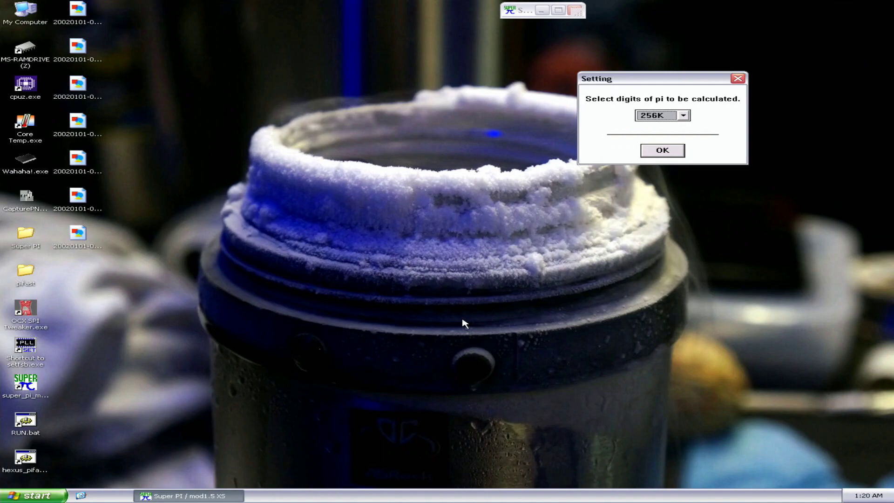
key("Return")
Step: Adjust the priority and CPU affinity of super_pi_mod.exe in Task Manager, then close Task Manager
right_click(468, 495)
left_click(487, 473)
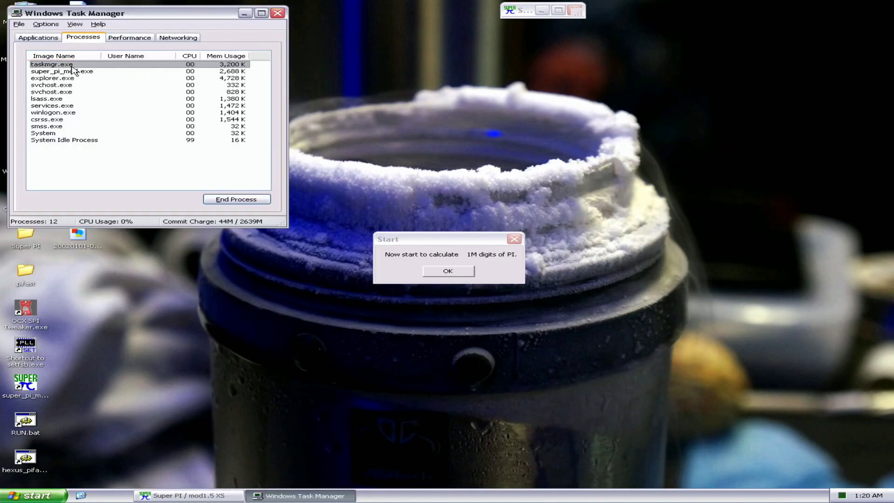
left_click(72, 72)
right_click(72, 73)
left_click(186, 110)
left_click(433, 291)
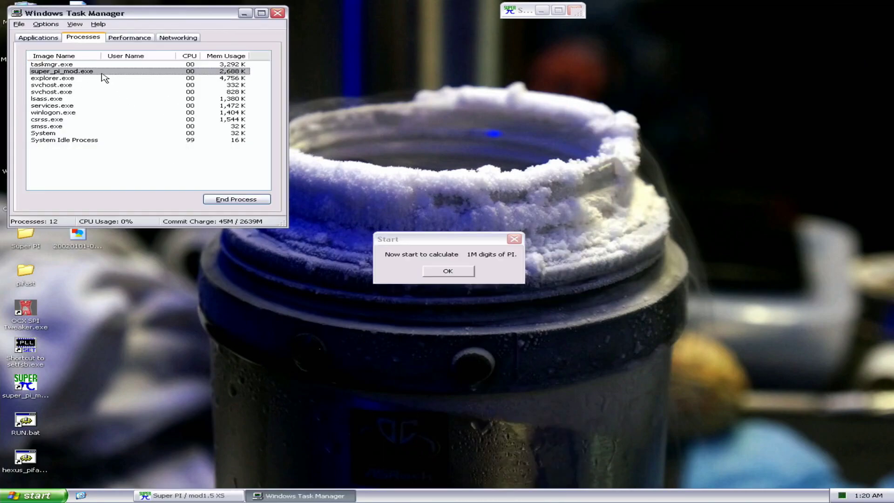
right_click(102, 74)
left_click(135, 117)
left_click(68, 91)
left_click(198, 93)
left_click(279, 13)
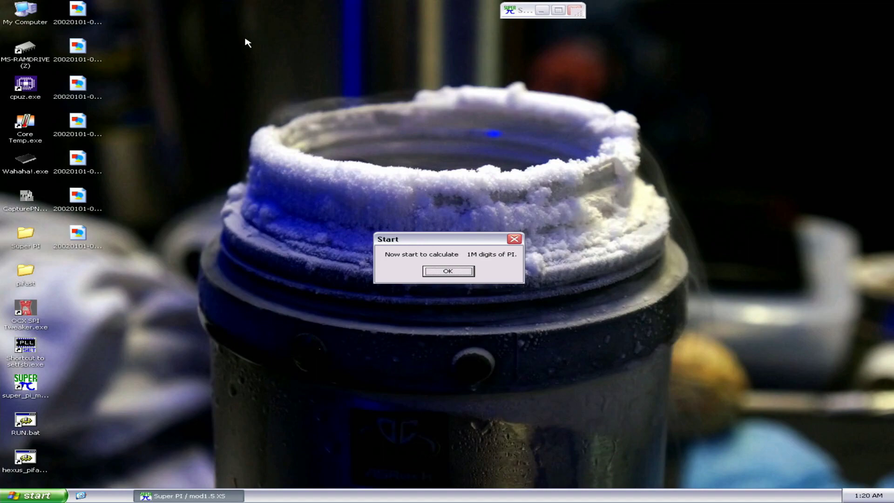
Step: Run the 1M calculation, tile the windows vertically to show its result, and dismiss the finish message
key("Return")
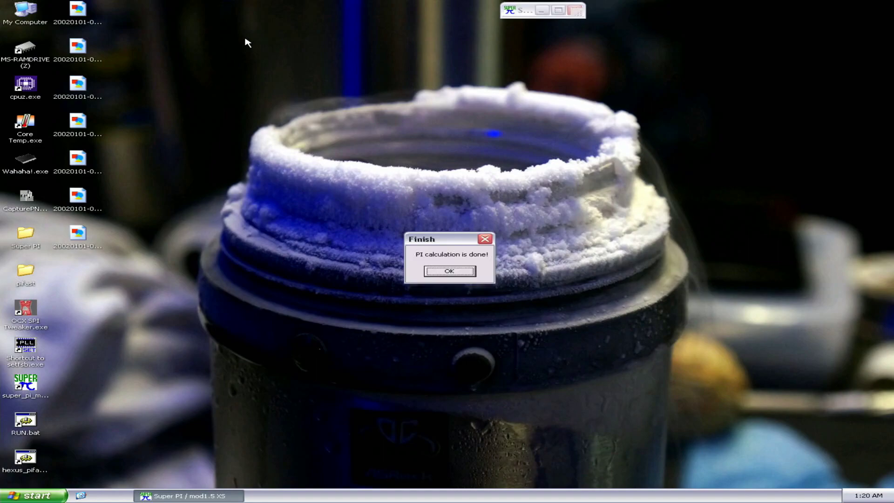
right_click(625, 495)
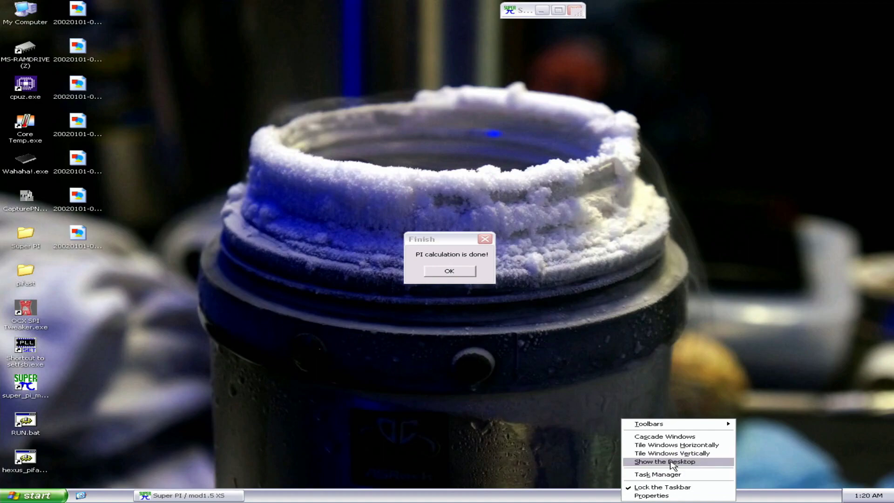
left_click(676, 458)
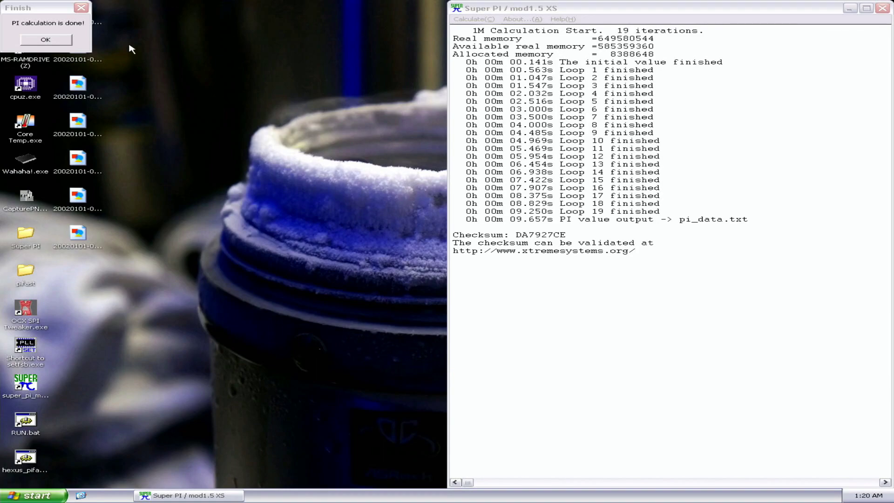
left_click(54, 41)
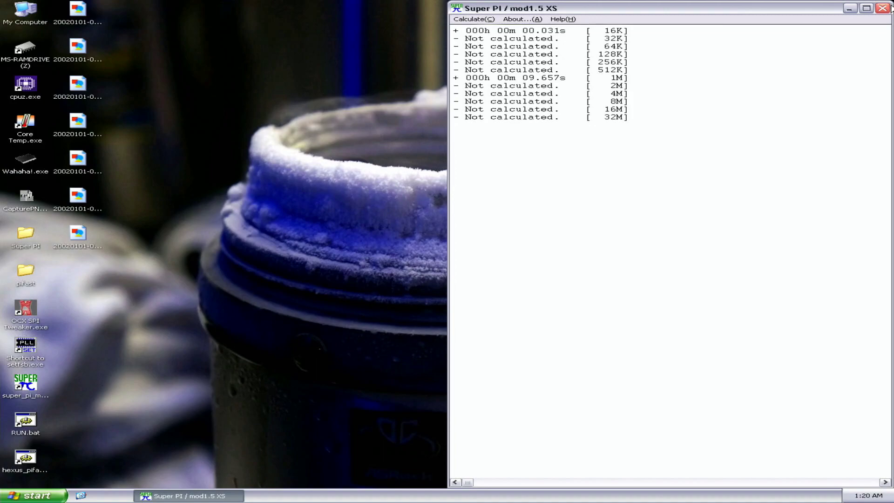
Step: Select 1M digits in Super PI and start another calculation
left_click(471, 19)
left_click(630, 94)
left_click(620, 154)
left_click(611, 134)
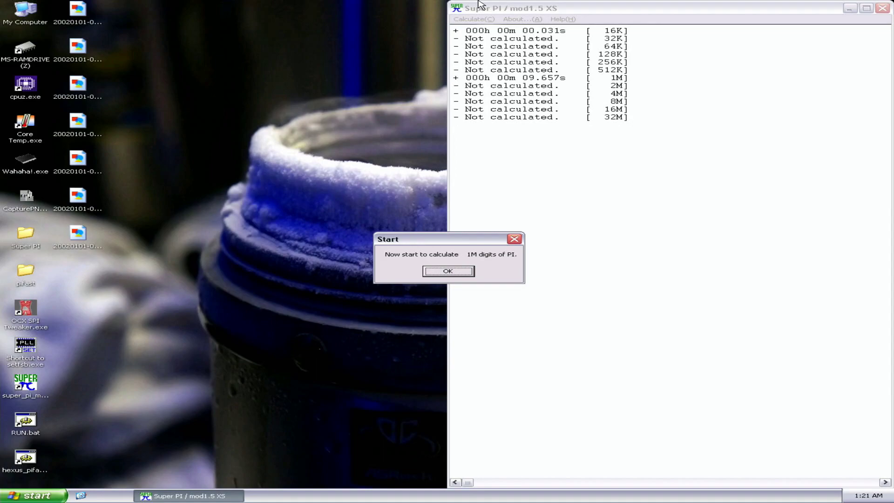
key("Return")
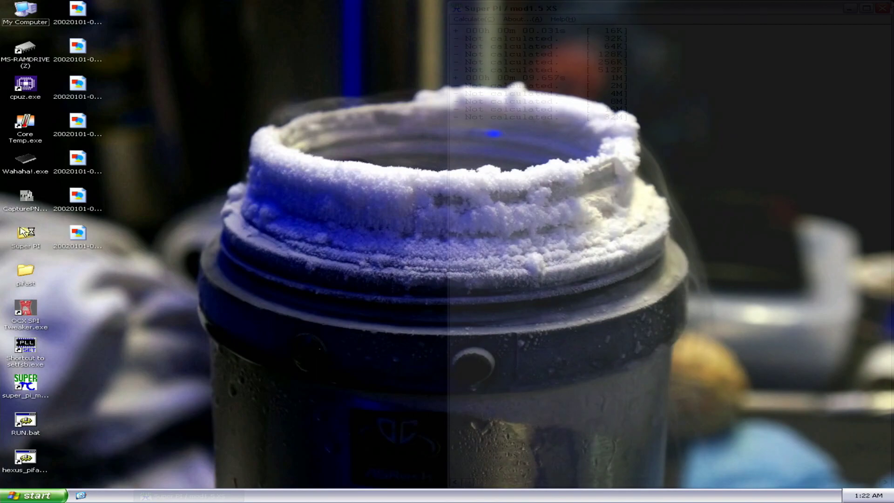
Step: Launch Super PI again, reposition its window, and run a 16K-digit calculation
left_click_drag(26, 233, 31, 82)
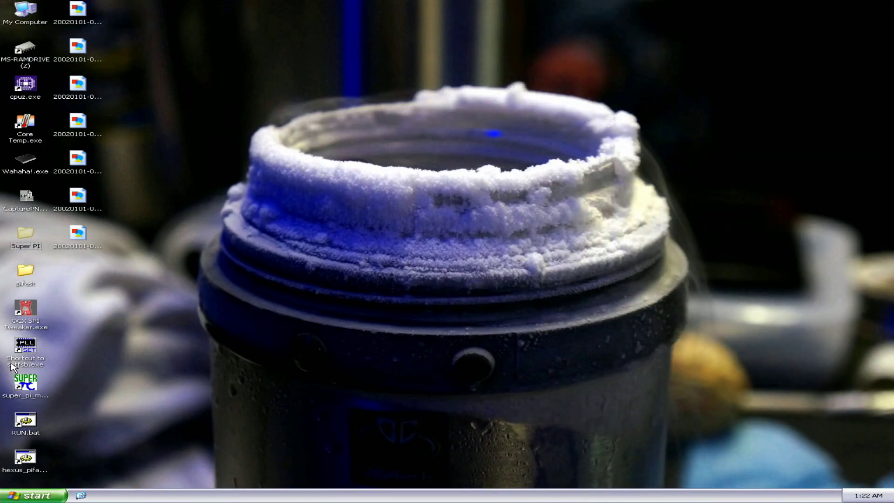
double_click(18, 384)
left_click_drag(248, 53, 708, 15)
left_click(528, 23)
key("Return")
key("Return")
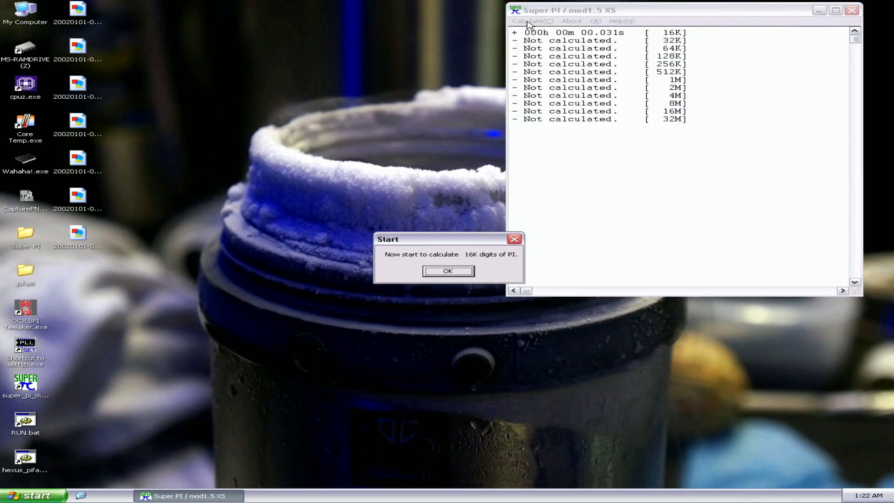
key("Return")
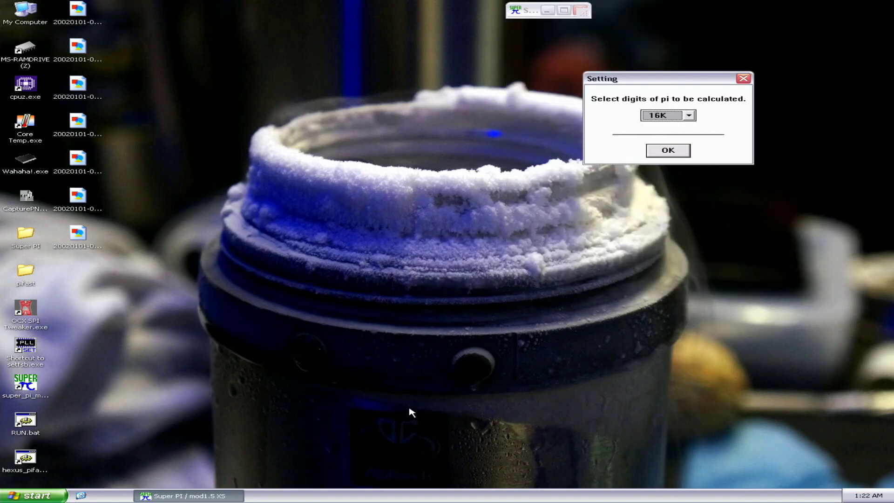
Step: Choose 1M as the number of pi digits and confirm the calculation setting
key("Down")
key("Down")
key("Down")
key("Down")
key("Down")
key("Down")
key("Return")
Step: Open Task Manager, change the priority and CPU affinity of super_pi_mod.exe, and close Task Manager
right_click(544, 497)
left_click(556, 473)
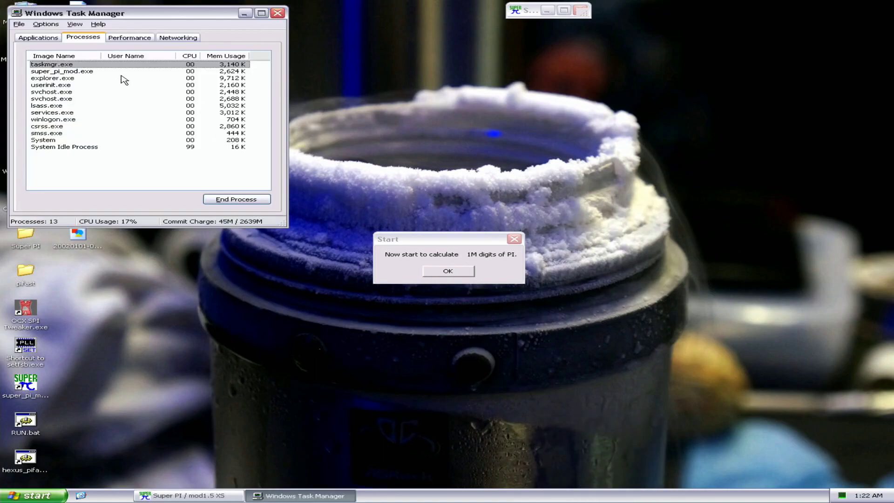
right_click(77, 72)
mouse_move(107, 105)
left_click(185, 106)
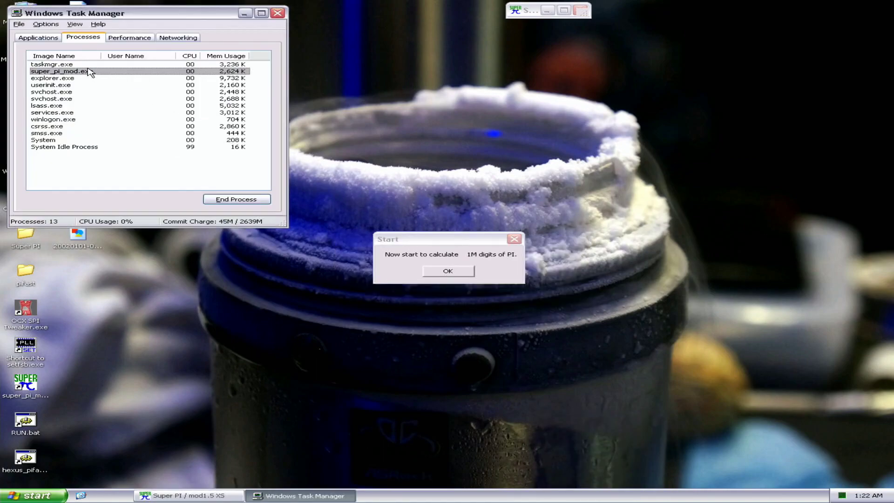
right_click(88, 71)
left_click(116, 115)
key("Return")
left_click(278, 13)
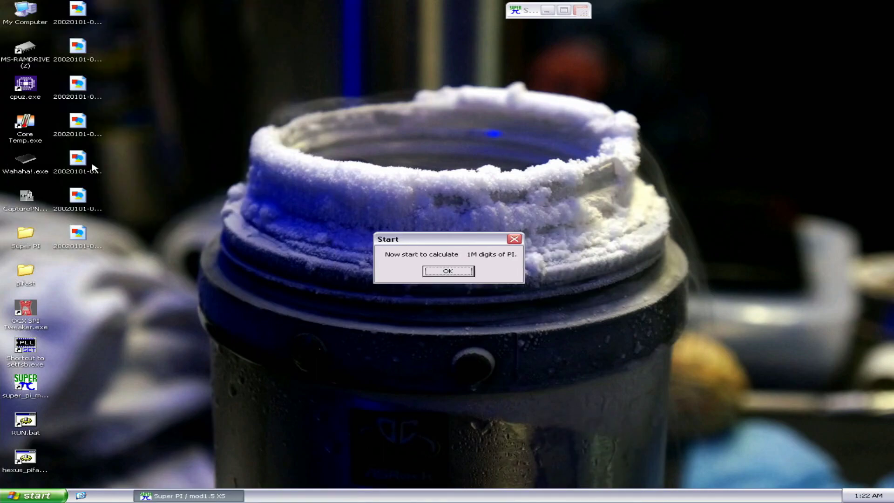
Step: Launch SetFSB, read the current FSB, and raise and apply it in stages up to 570.3 MHz (454/760)
double_click(25, 348)
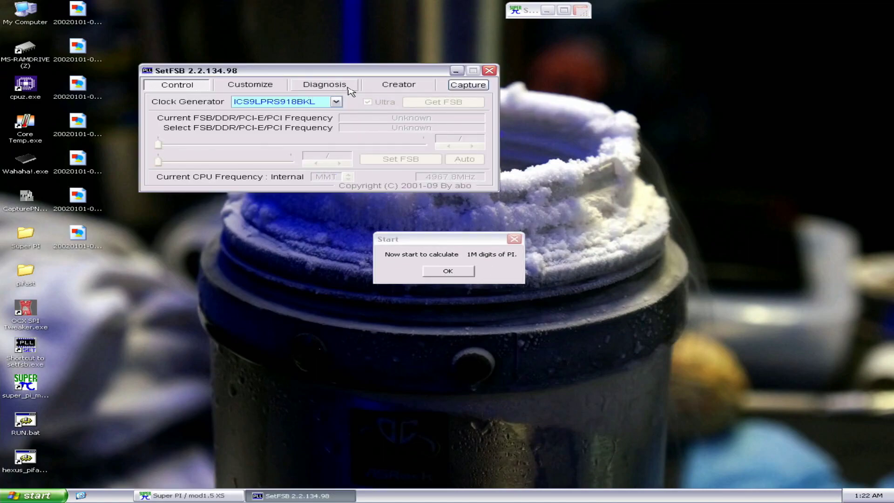
left_click(444, 102)
left_click(466, 146)
left_click(465, 146)
left_click(470, 146)
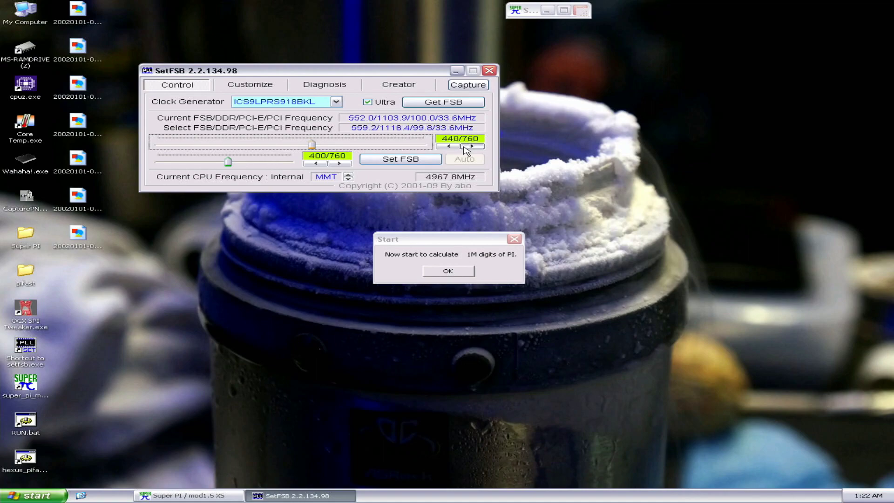
left_click(471, 146)
left_click(471, 146)
left_click(472, 146)
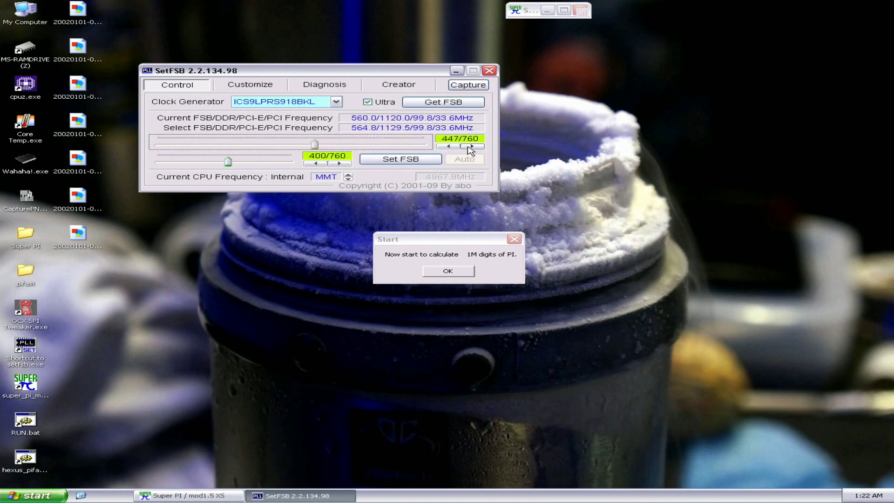
left_click(471, 147)
left_click(470, 146)
left_click(433, 159)
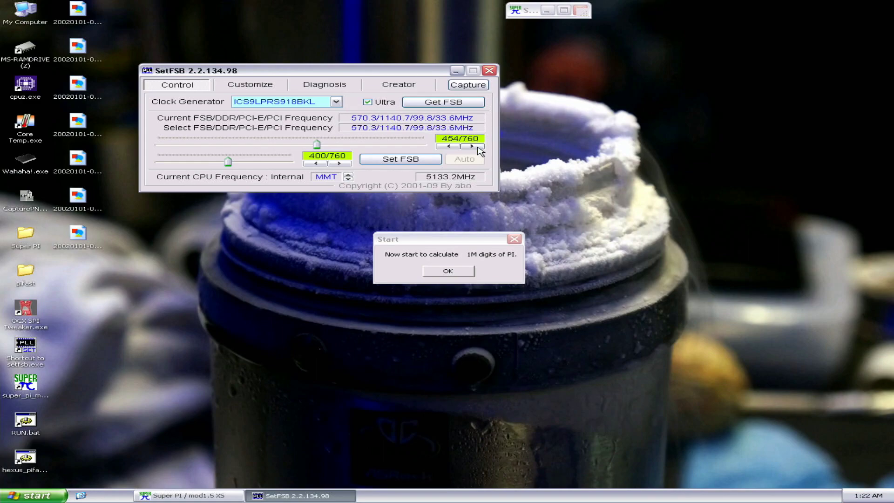
Step: Raise the FSB to 573.5 MHz and on to 576.7 MHz (462/760), applying each value, and close SetFSB
left_click(478, 147)
left_click(477, 147)
left_click(477, 146)
left_click(477, 147)
left_click(402, 159)
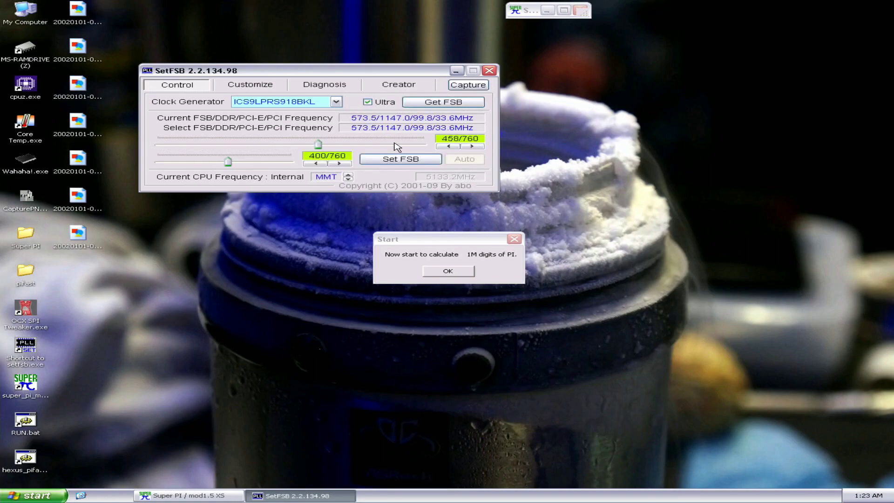
left_click(478, 147)
left_click(477, 147)
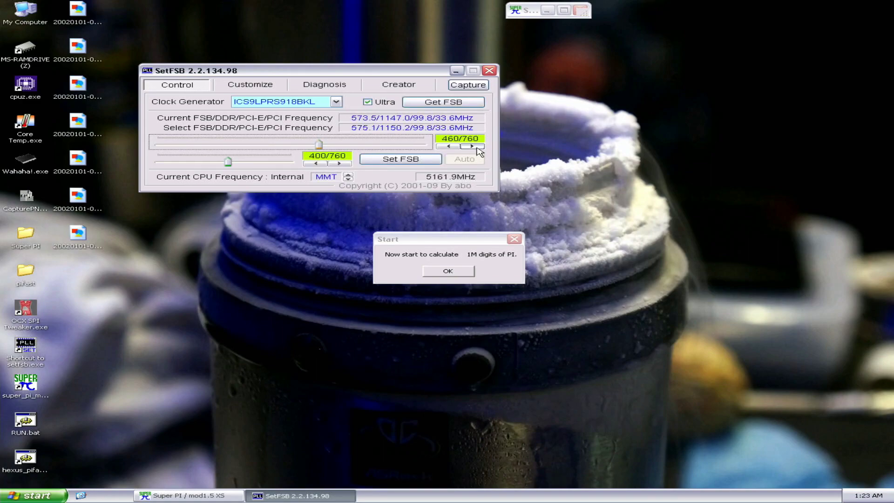
left_click(477, 147)
left_click(477, 147)
left_click(422, 160)
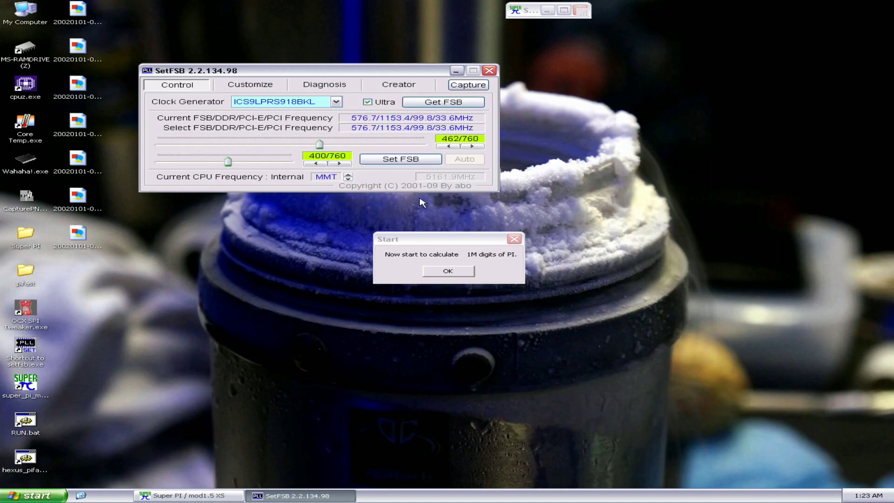
left_click(489, 70)
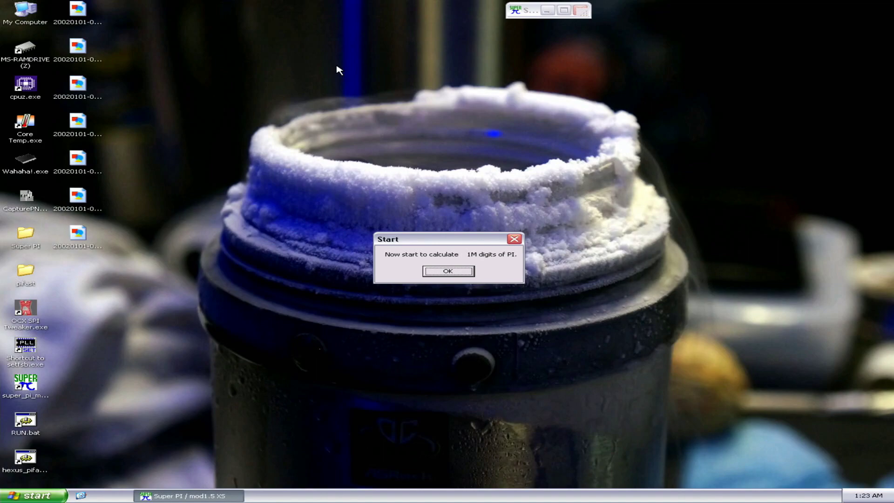
Step: Run the waiting 1M-digit Super PI calculation and tile its windows vertically once it finishes
key("Return")
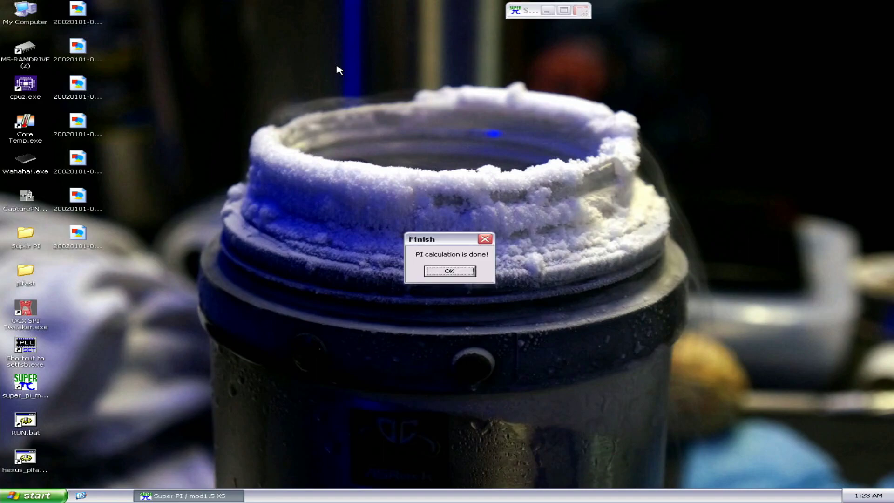
right_click(578, 495)
left_click(599, 451)
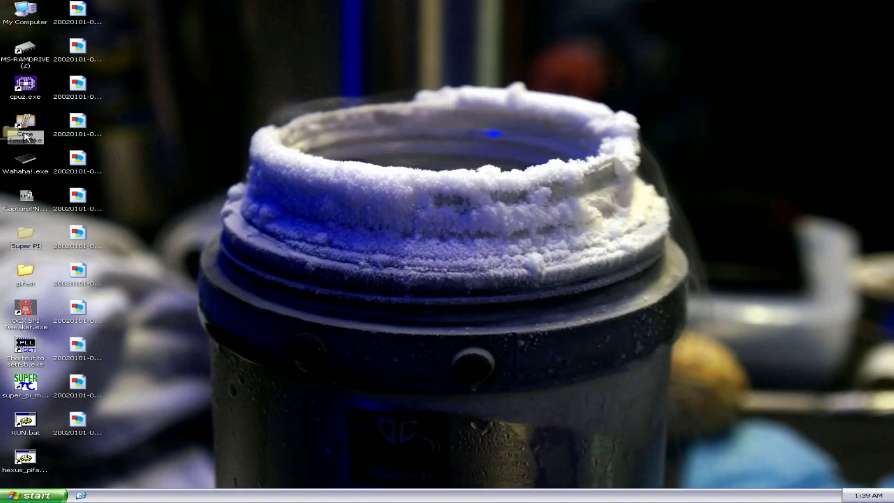
Step: Launch SetFSB and Super PI and place the Super PI window beside SetFSB
double_click(26, 349)
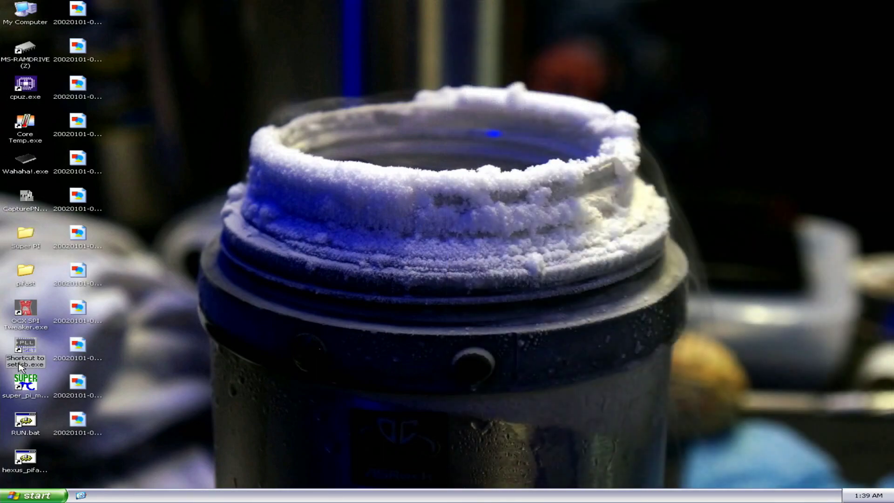
double_click(26, 383)
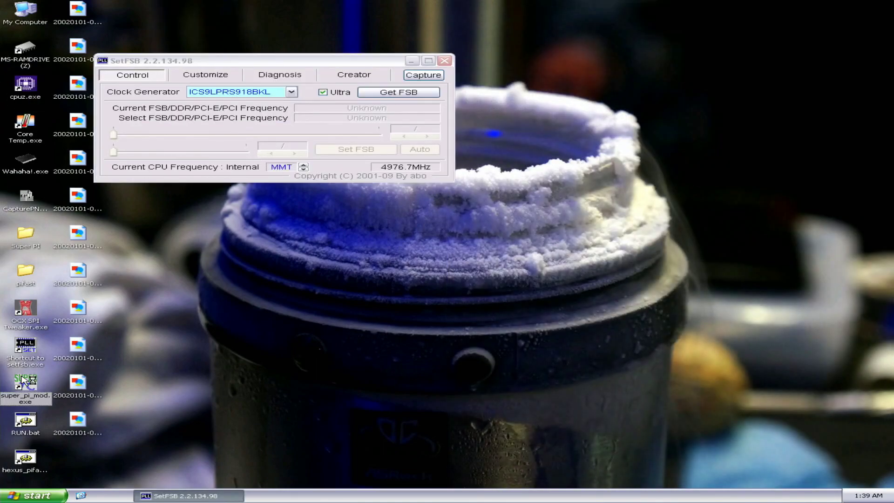
left_click_drag(343, 69, 771, 20)
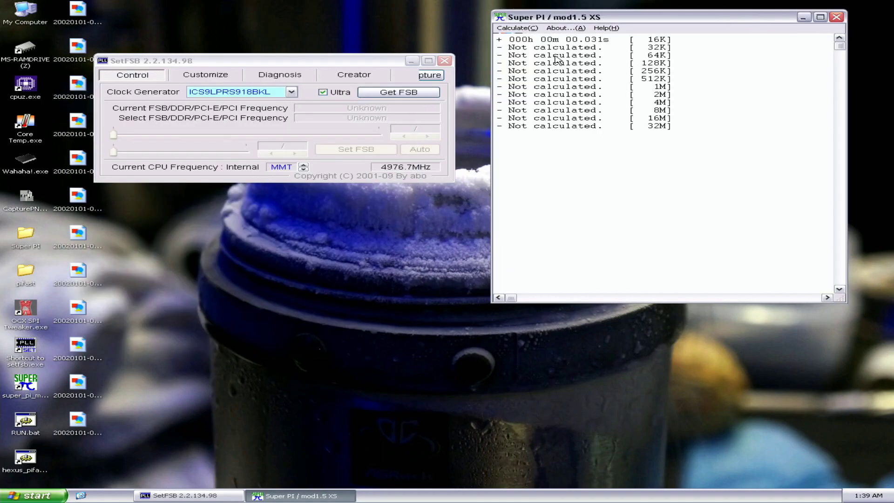
Step: Run a 16K-digit calculation in Super PI and shrink its window to the minimum size
left_click(525, 28)
key("Return")
key("Return")
left_click_drag(851, 307, 536, 23)
Step: Set the next Super PI calculation to 1M digits and leave its start prompt waiting
key("alt+c")
key("Up")
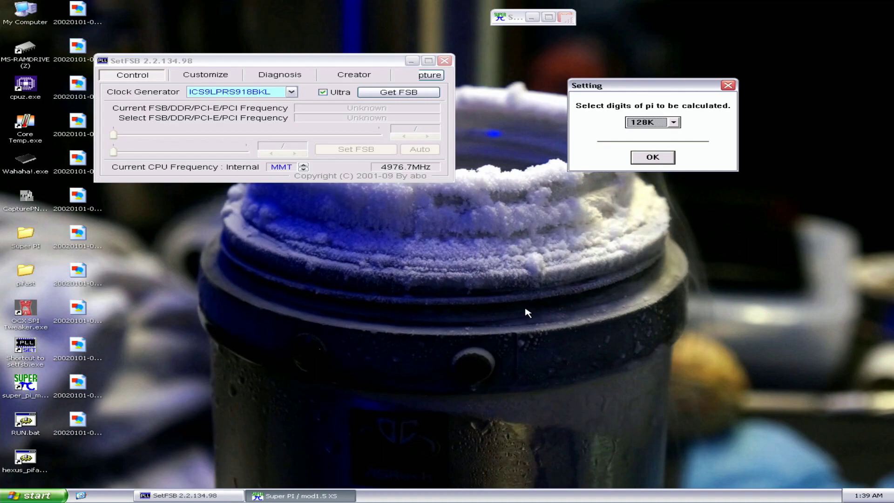
key("Up")
key("Return")
Step: Open Task Manager and set the priority of super_pi_mod.exe to Realtime
right_click(513, 495)
left_click(526, 475)
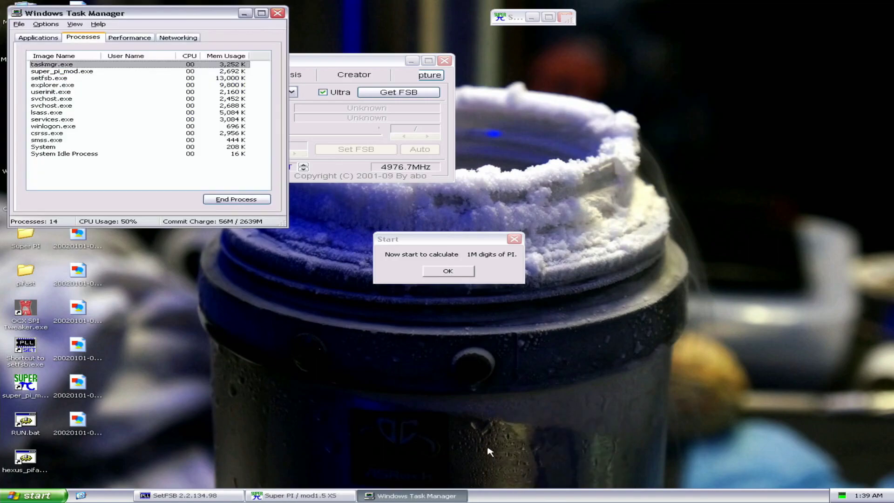
left_click(77, 72)
right_click(76, 70)
mouse_move(129, 105)
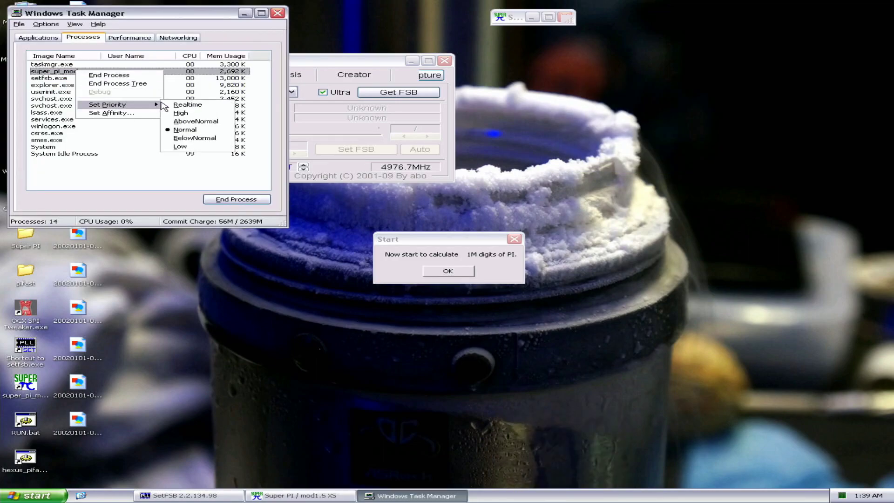
left_click(170, 106)
key("Return")
Step: Exclude CPU 0 from the processor affinity of super_pi_mod.exe and close Task Manager
right_click(98, 74)
left_click(126, 117)
left_click(50, 91)
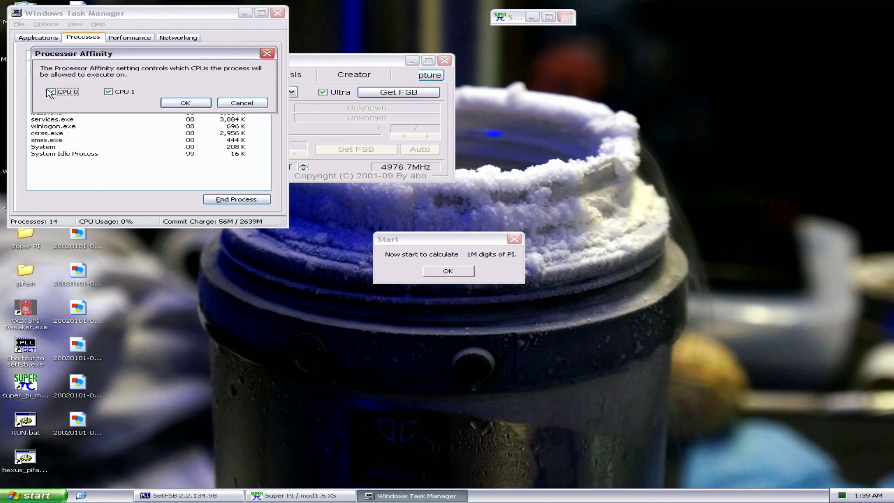
key("Return")
left_click(278, 12)
Step: Read the current FSB in SetFSB, then raise it to 560.0 MHz (441/760) and apply it
left_click(399, 93)
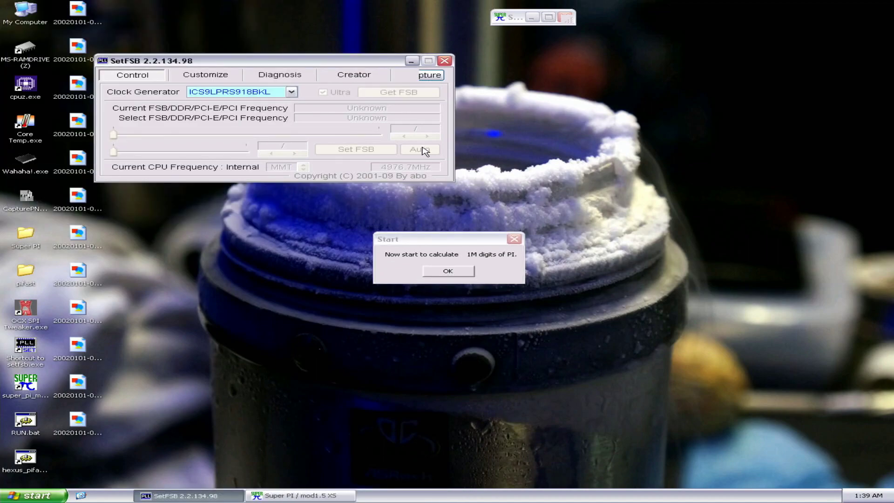
left_click(425, 137)
left_click(427, 136)
left_click(427, 136)
left_click(426, 137)
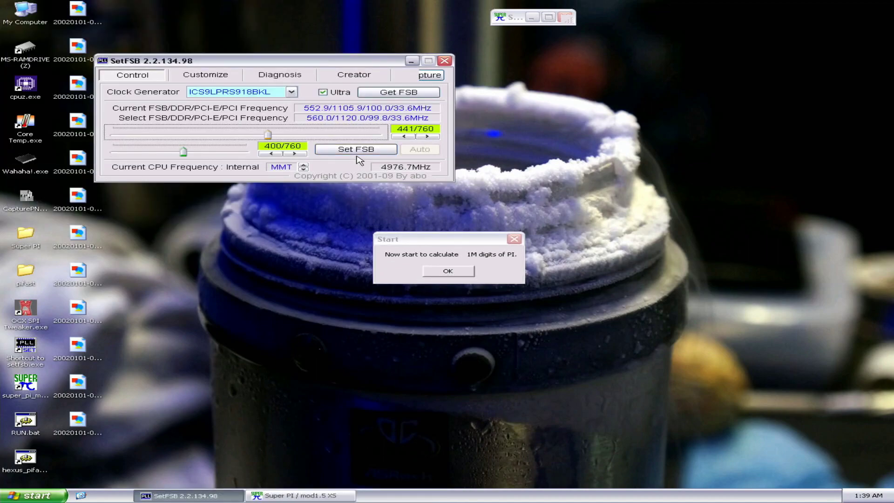
left_click(360, 150)
Step: Raise the FSB in further stages to 574.3 MHz, applying each new value
left_click(427, 137)
left_click(427, 136)
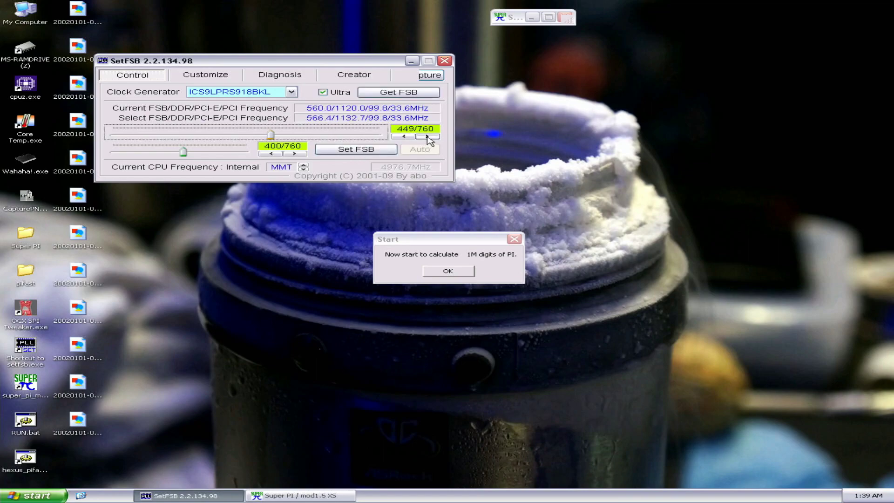
left_click(427, 137)
left_click(357, 149)
left_click(428, 137)
left_click(427, 137)
left_click(356, 149)
Step: Raise the FSB to 579.1 MHz (465/760), apply it, and close SetFSB
left_click(428, 137)
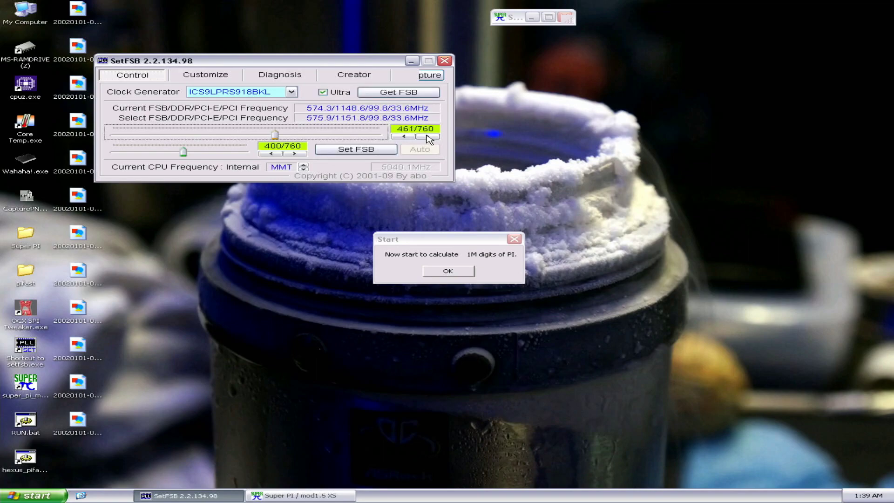
left_click(427, 136)
left_click(427, 136)
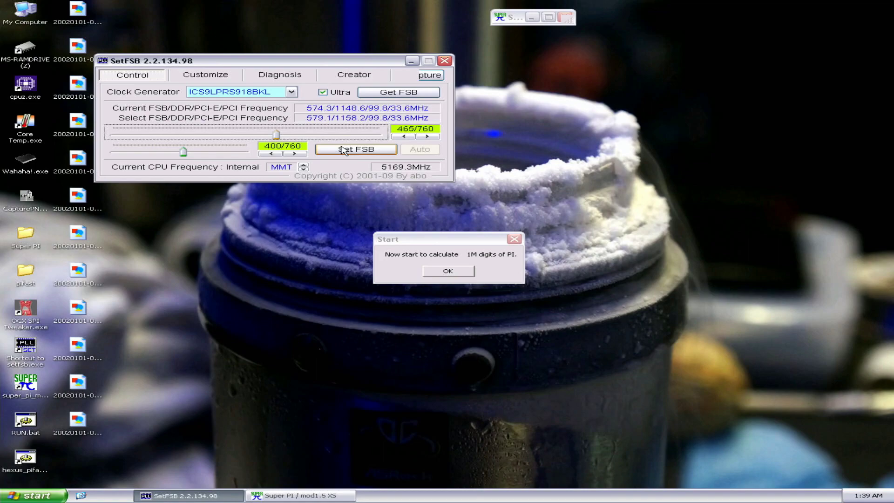
left_click(342, 149)
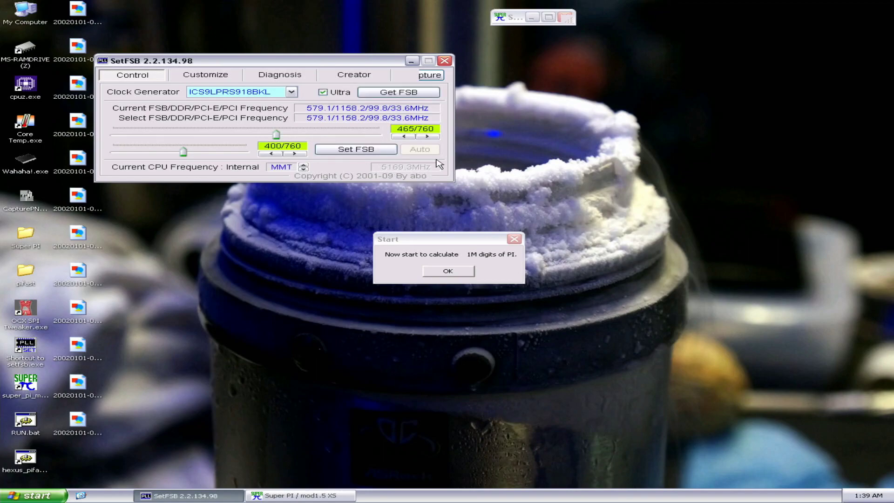
left_click(445, 61)
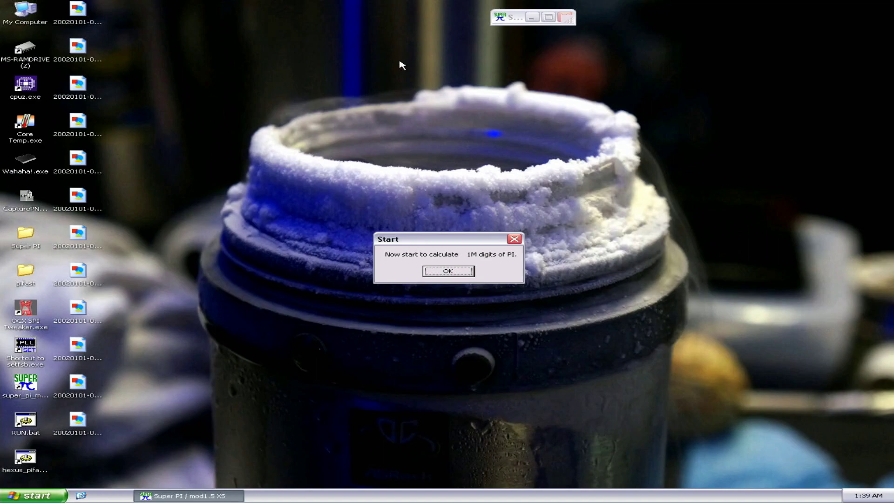
Step: Start the prepared 1M Super PI run and, when it completes, arrange the windows side by side
key("Return")
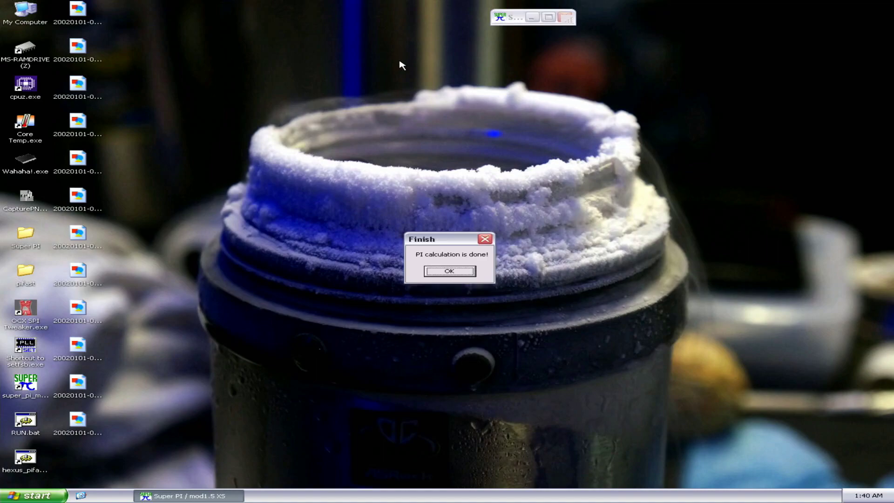
right_click(580, 495)
left_click(605, 451)
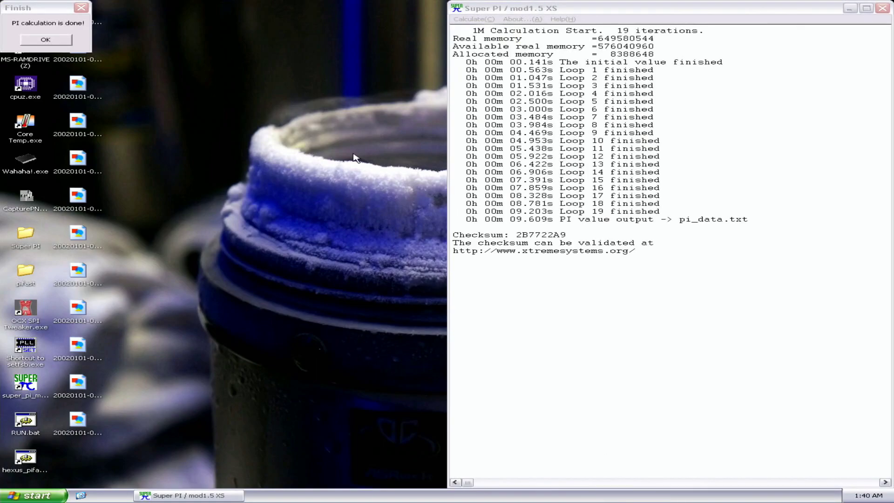
Step: Move the Finish dialog onto the empty area of the Super PI results window and launch CPU-Z
left_click_drag(51, 11, 762, 94)
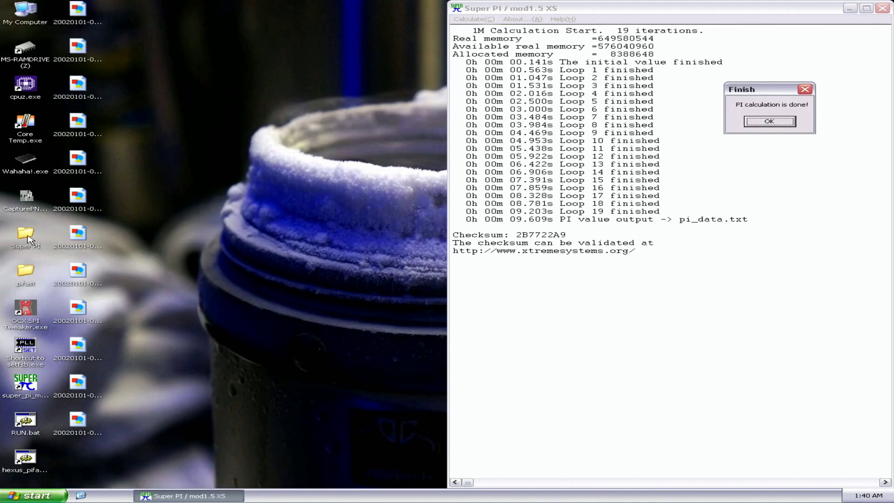
double_click(25, 84)
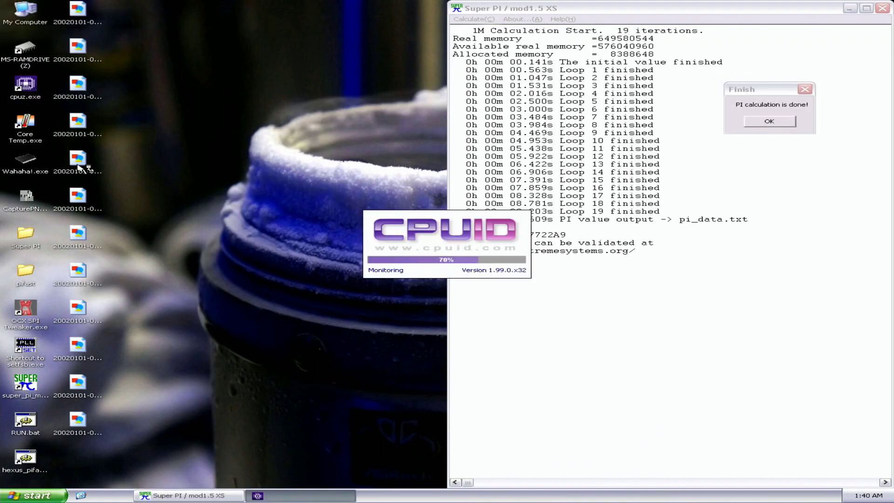